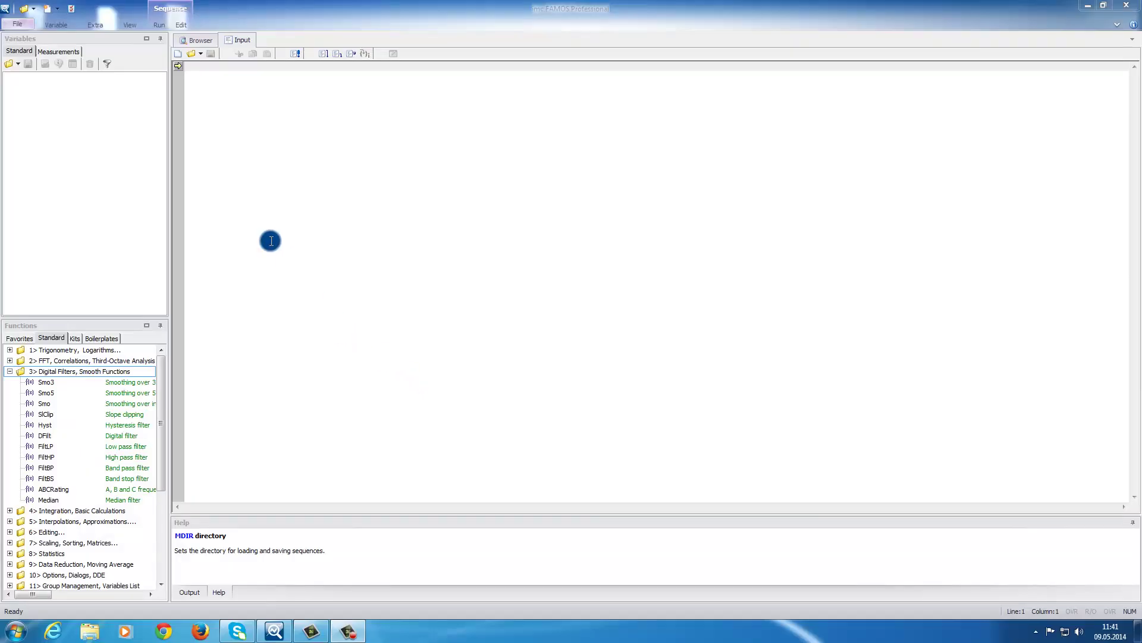
- Look through the Variables, Extra, View and Sequence ribbon command groups
{"action": "left_click", "coordinate": [55, 24]}
{"action": "left_click", "coordinate": [92, 25]}
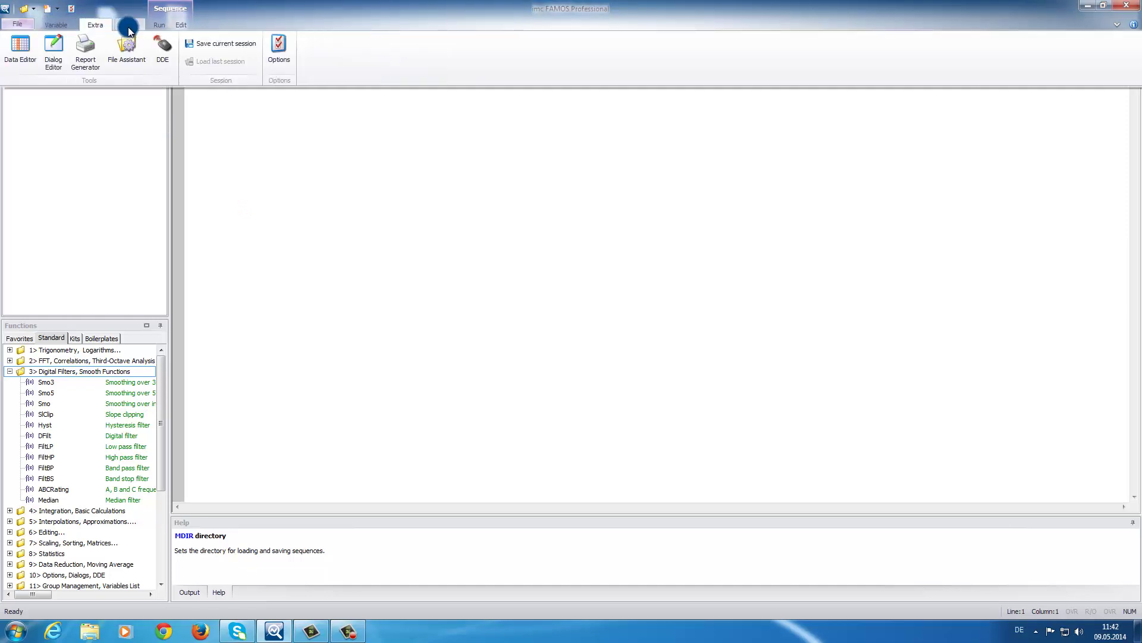
{"action": "left_click", "coordinate": [129, 24]}
{"action": "left_click", "coordinate": [166, 27]}
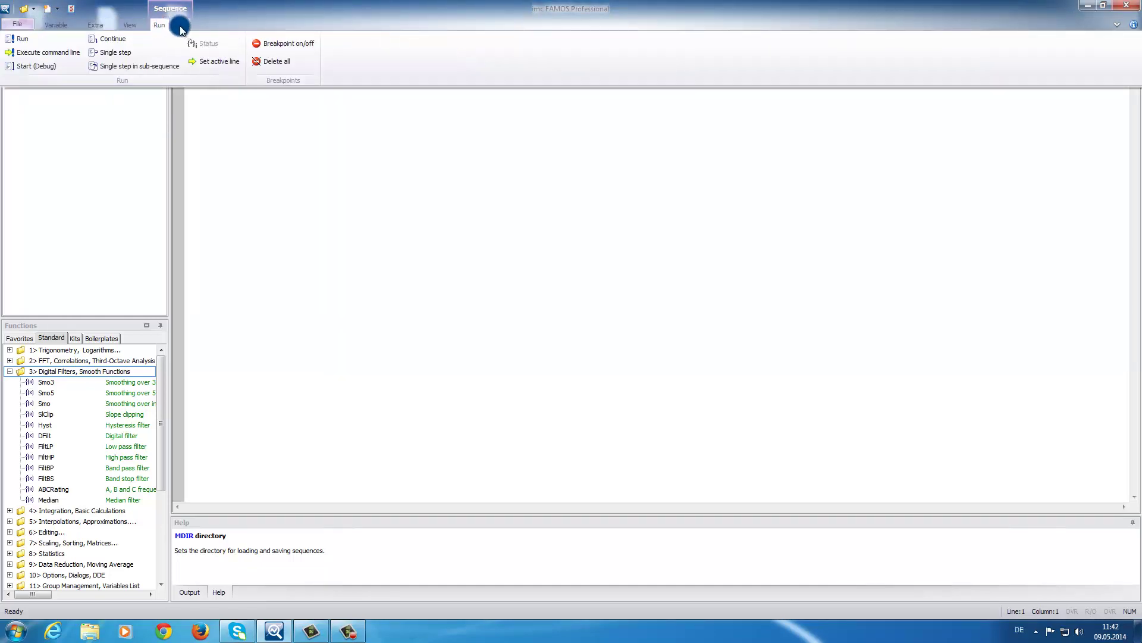
{"action": "left_click", "coordinate": [180, 24]}
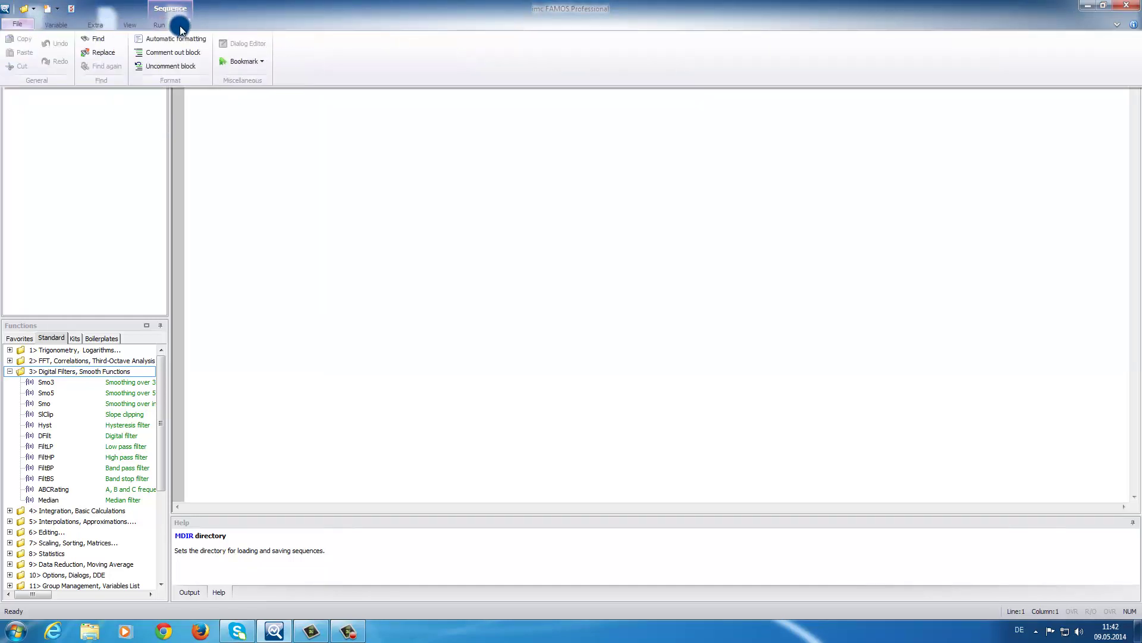
{"action": "left_click", "coordinate": [114, 185]}
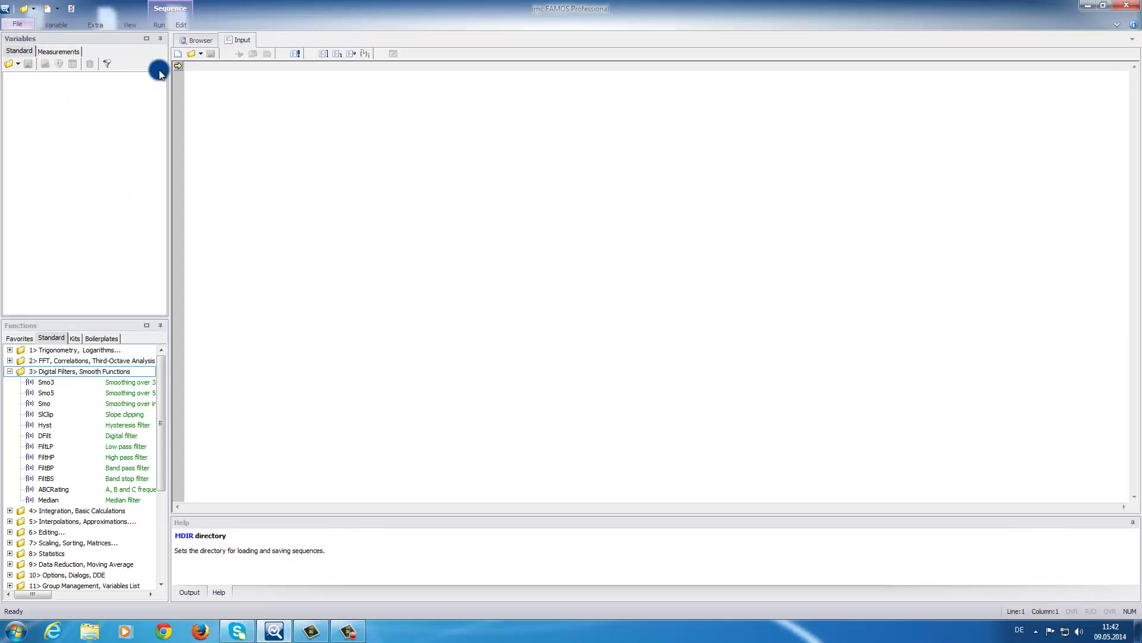
- Check the data browser and function kits, then undock the sequence editor as a floating window
{"action": "left_click", "coordinate": [197, 41]}
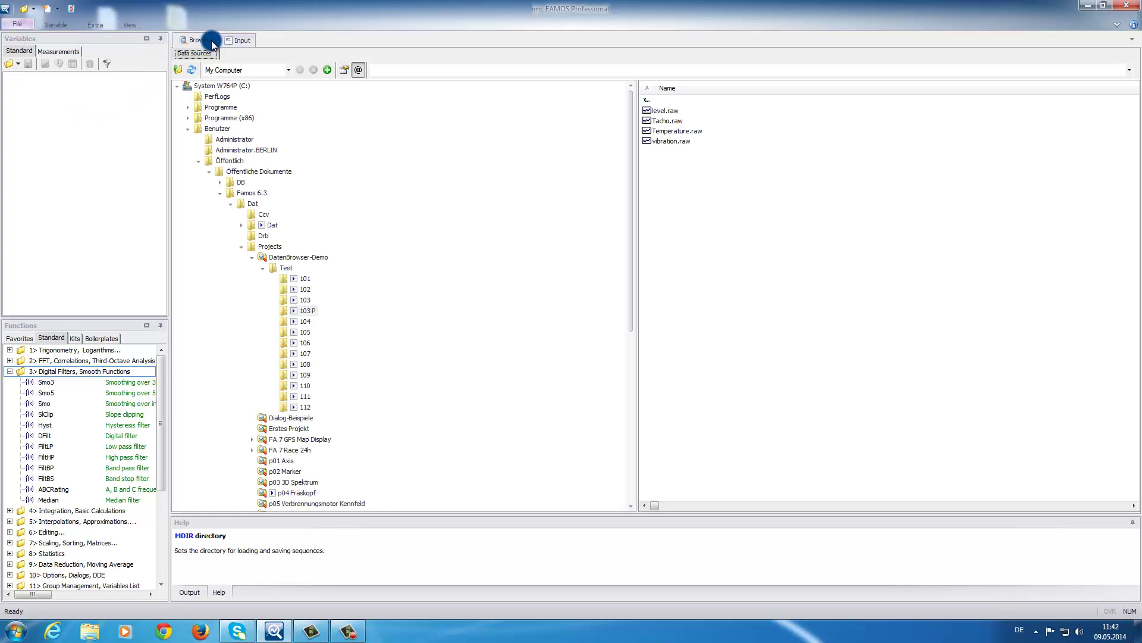
{"action": "left_click", "coordinate": [239, 41]}
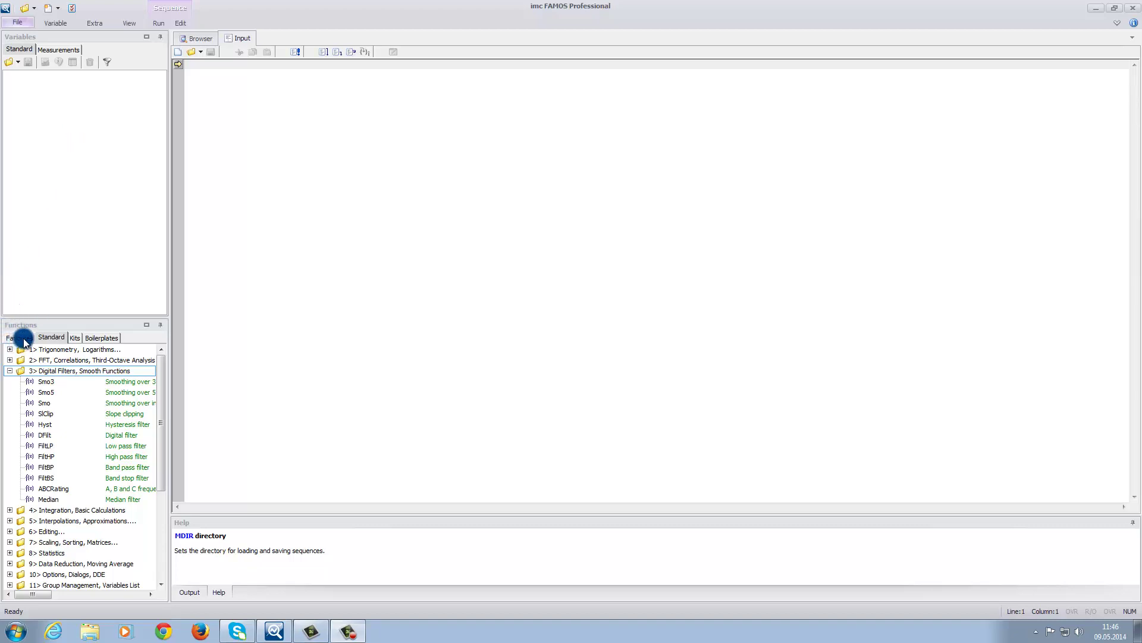
{"action": "left_click", "coordinate": [79, 341]}
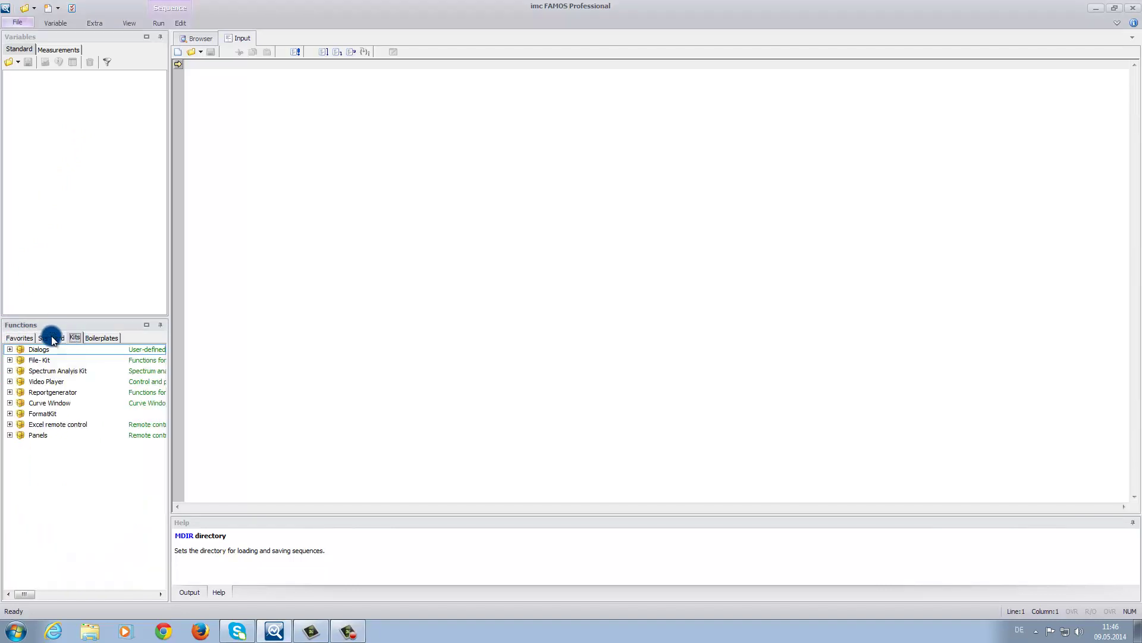
{"action": "left_click", "coordinate": [53, 338]}
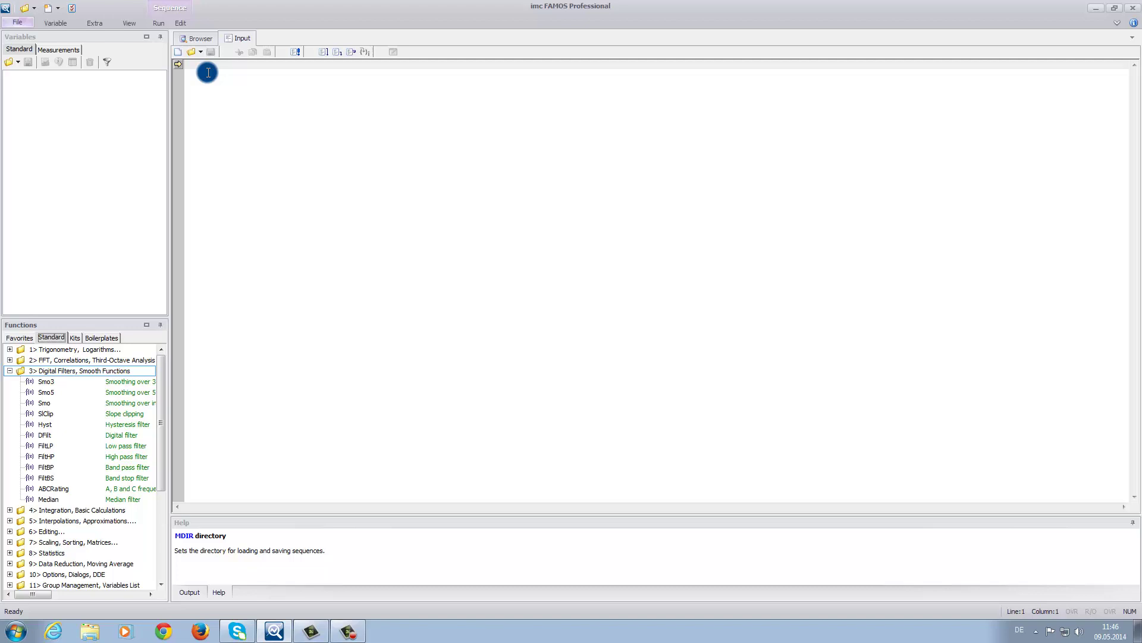
{"action": "left_click", "coordinate": [196, 40]}
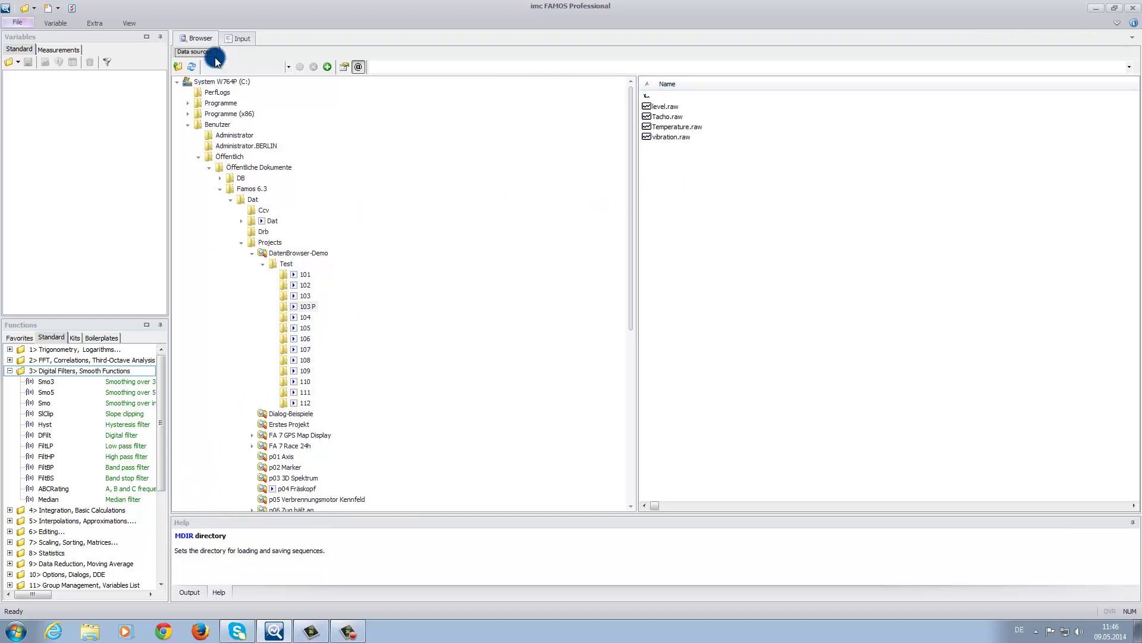
{"action": "left_click", "coordinate": [231, 37]}
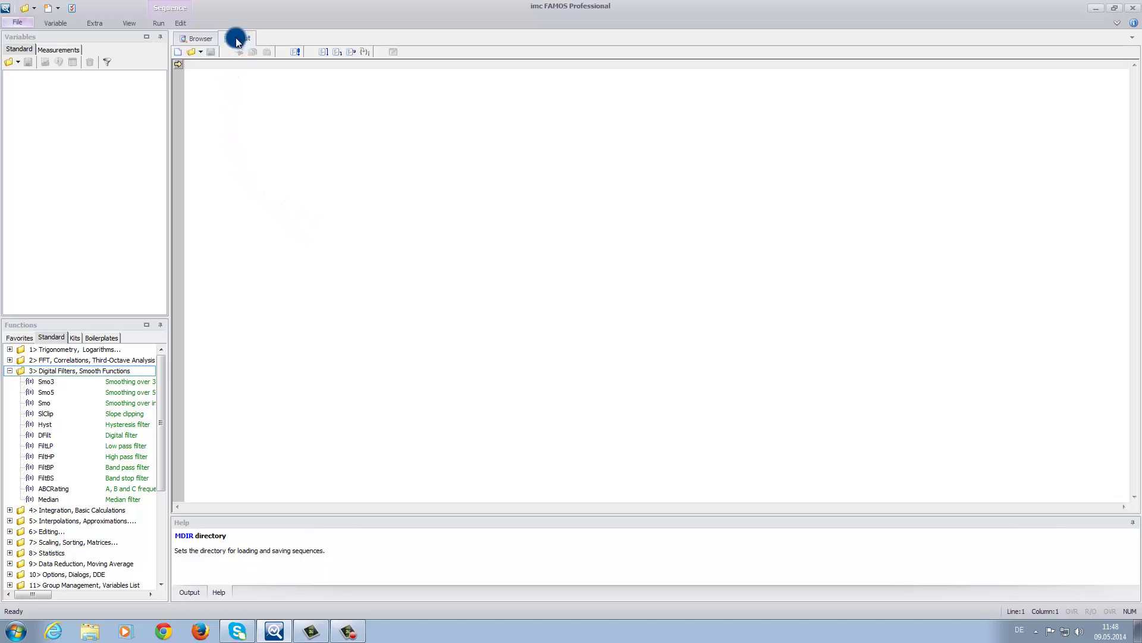
{"action": "left_click_drag", "start_coordinate": [236, 37], "coordinate": [658, 276]}
{"action": "left_click", "coordinate": [189, 39]}
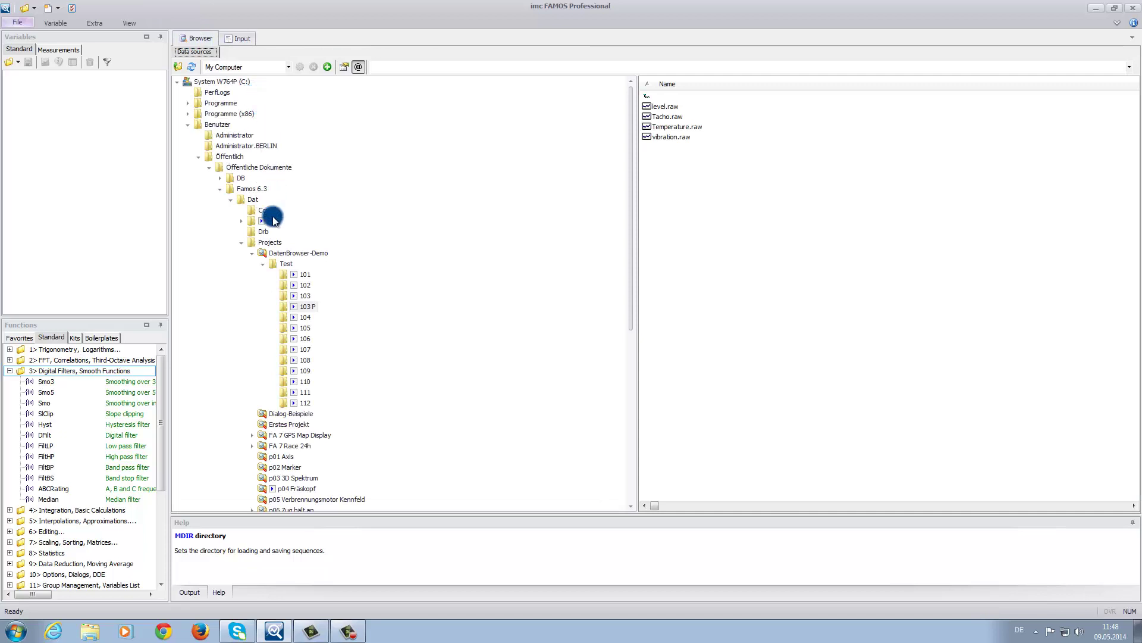
{"action": "left_click", "coordinate": [306, 275]}
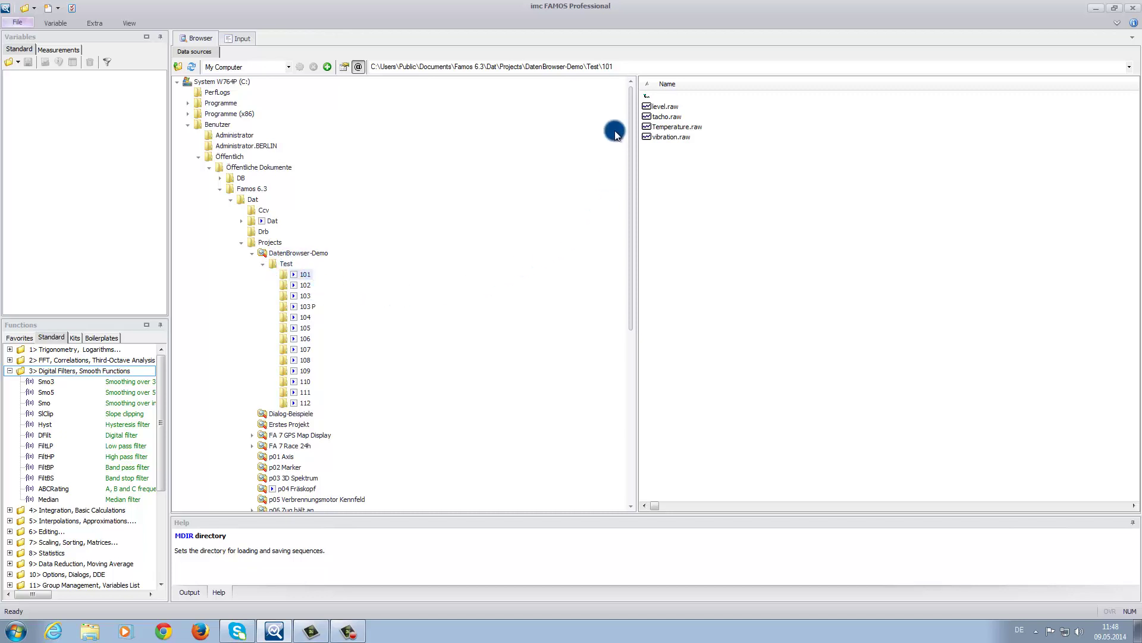
{"action": "left_click", "coordinate": [674, 107]}
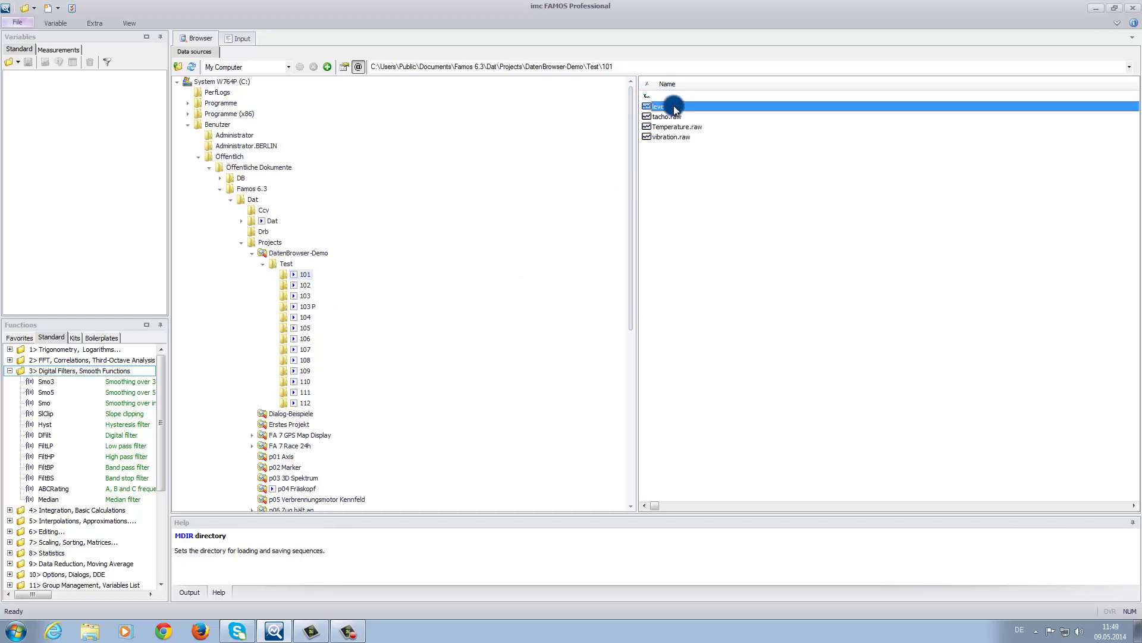
{"action": "left_click", "coordinate": [657, 115]}
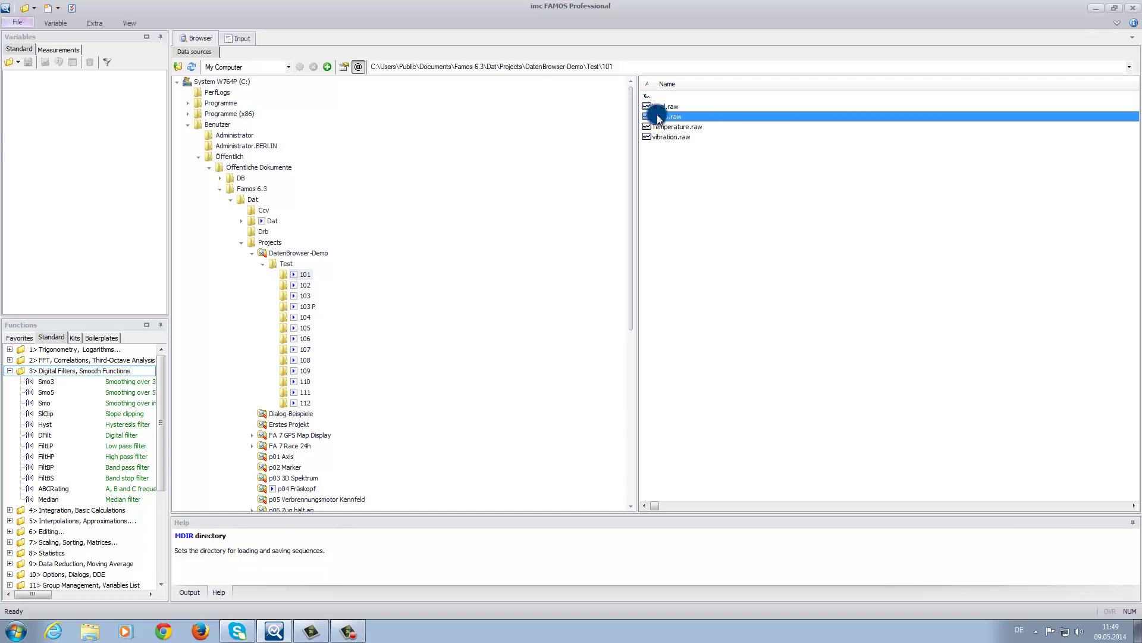
{"action": "left_click", "coordinate": [661, 126]}
{"action": "left_click", "coordinate": [662, 136]}
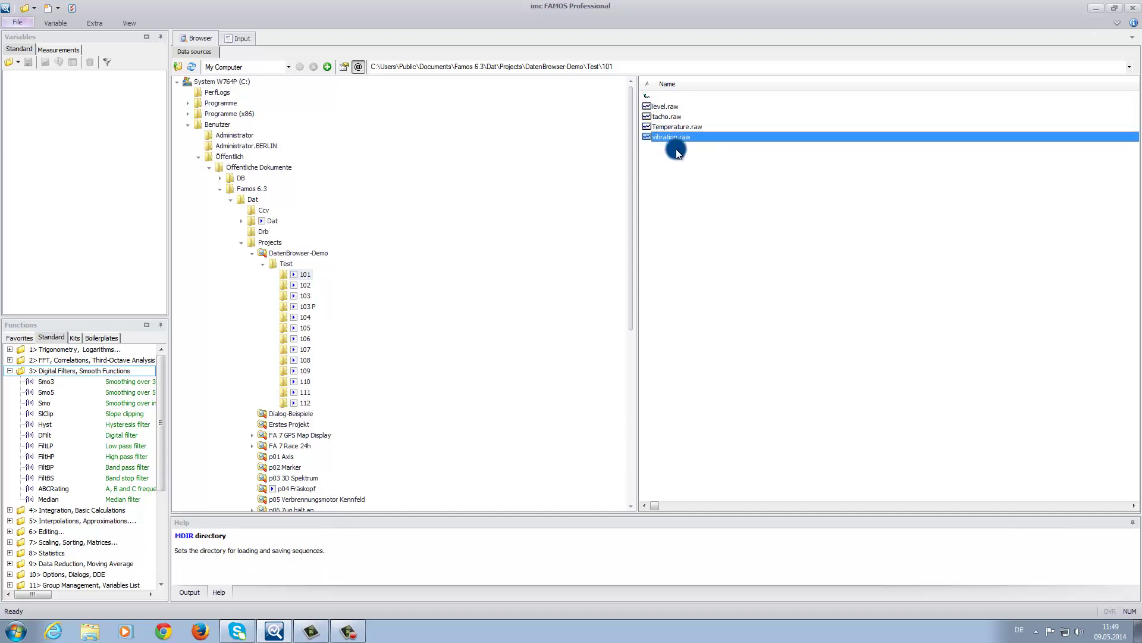
{"action": "double_click", "coordinate": [660, 107]}
{"action": "left_click", "coordinate": [662, 118]}
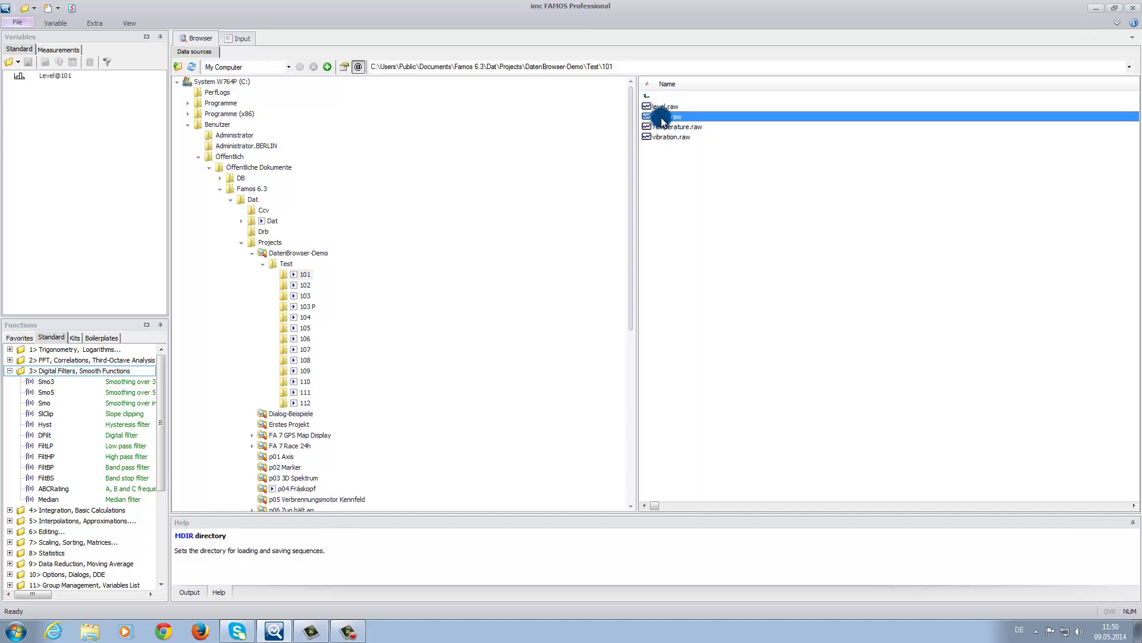
{"action": "double_click", "coordinate": [662, 127]}
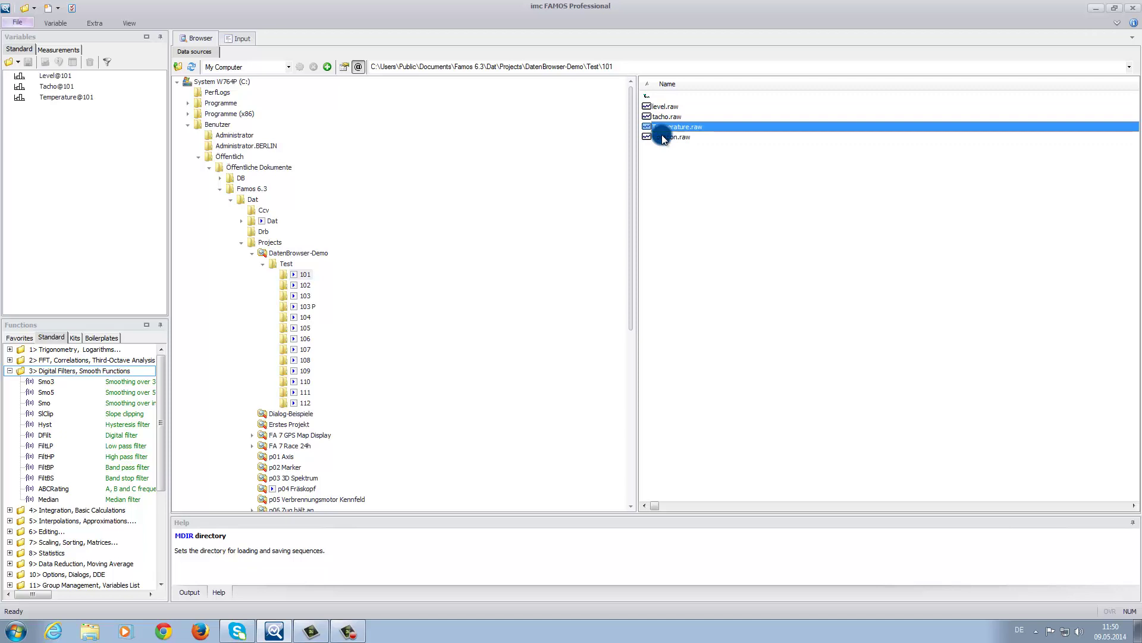
{"action": "left_click", "coordinate": [662, 137]}
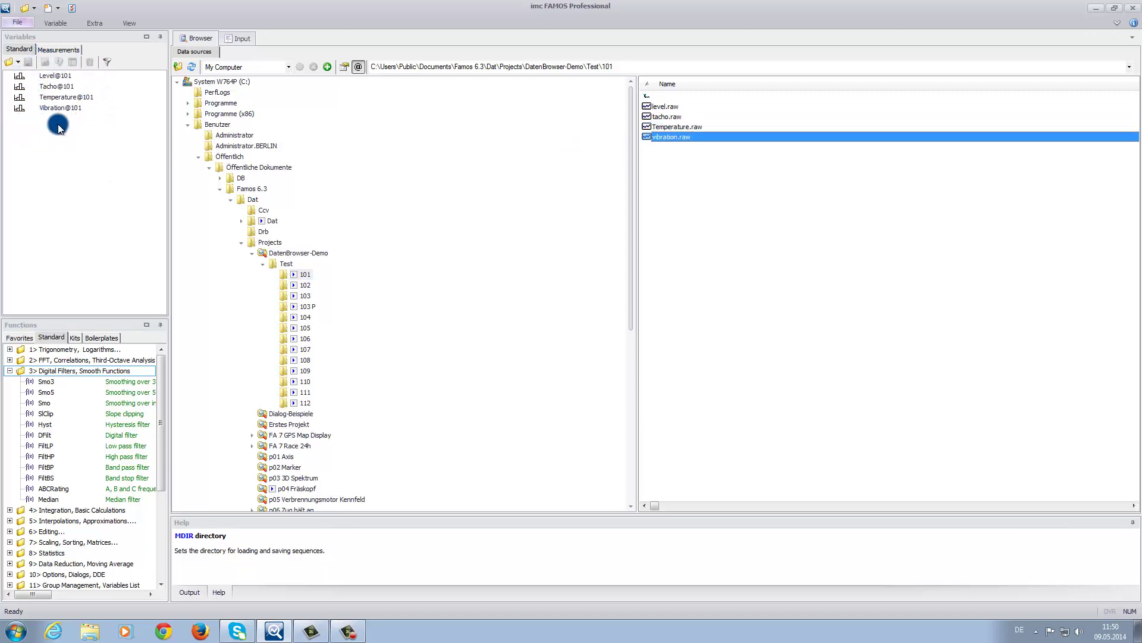
- Turn on the Quick View curve window and enlarge it
{"action": "left_click", "coordinate": [130, 24]}
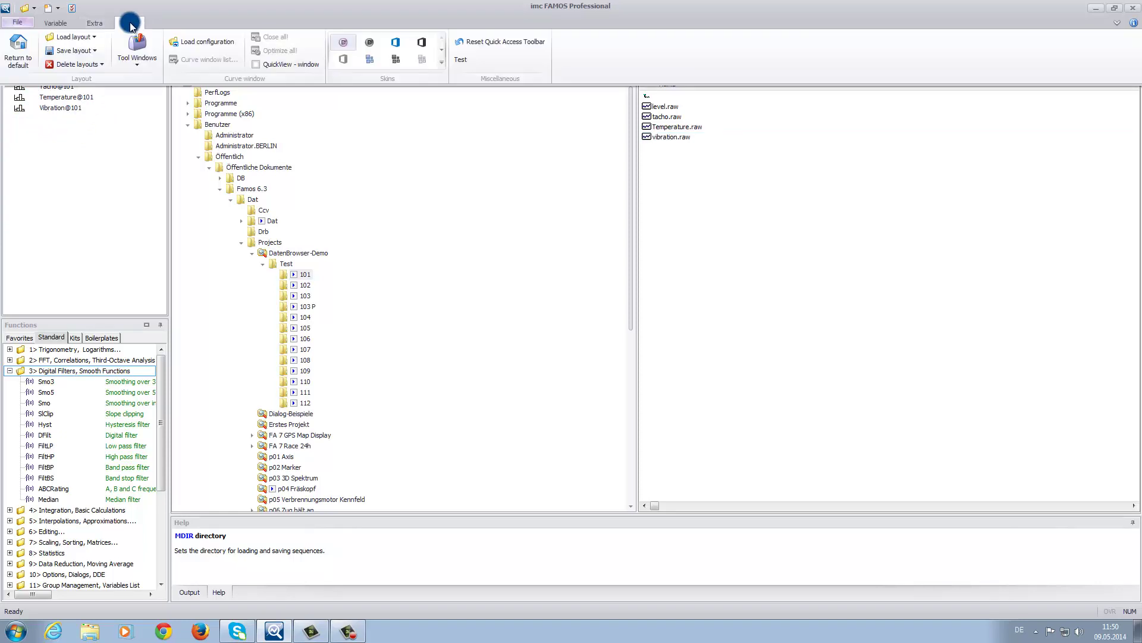
{"action": "left_click", "coordinate": [256, 65]}
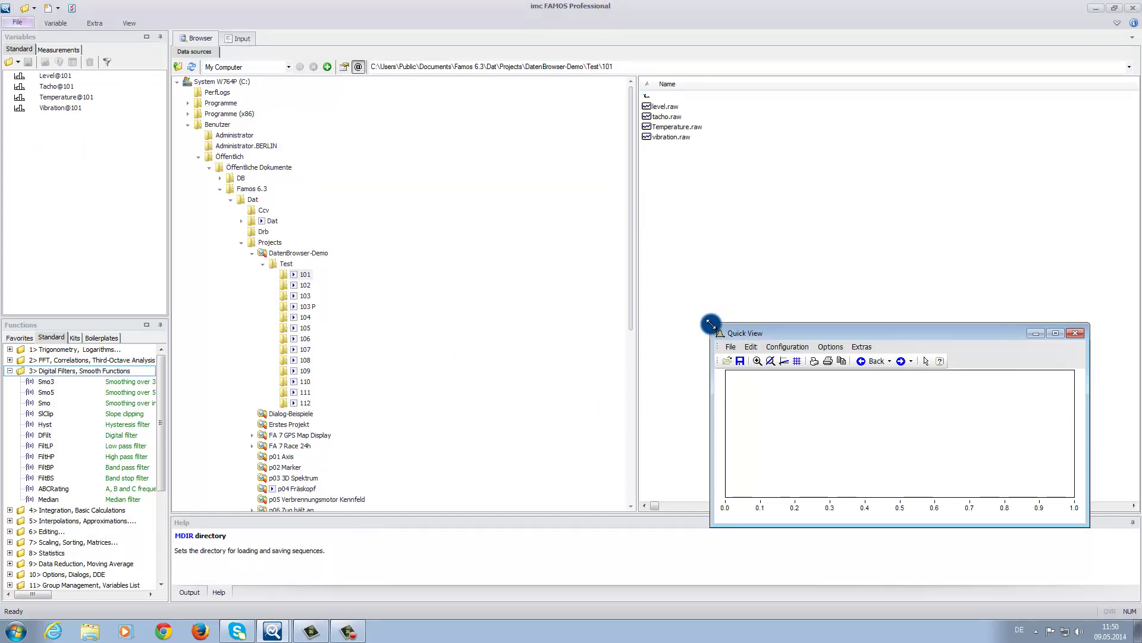
{"action": "left_click_drag", "start_coordinate": [696, 321], "coordinate": [439, 187]}
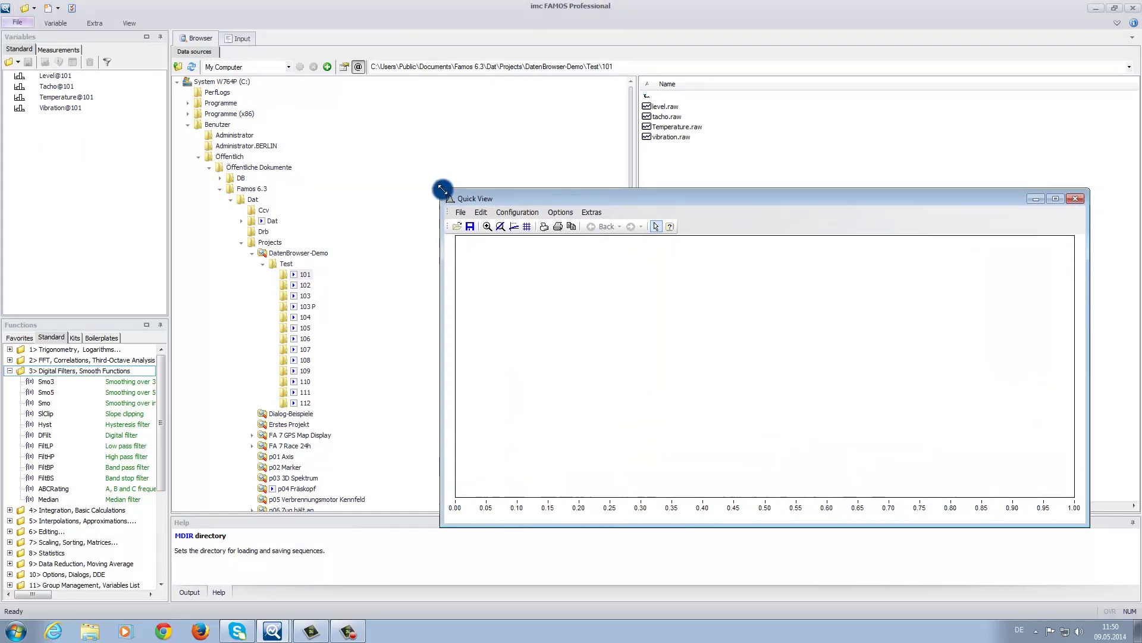
- Preview Level@101, Tacho@101, Temperature@101 and Vibration@101 in turn in the Quick View
{"action": "left_click", "coordinate": [50, 78]}
{"action": "left_click", "coordinate": [52, 87]}
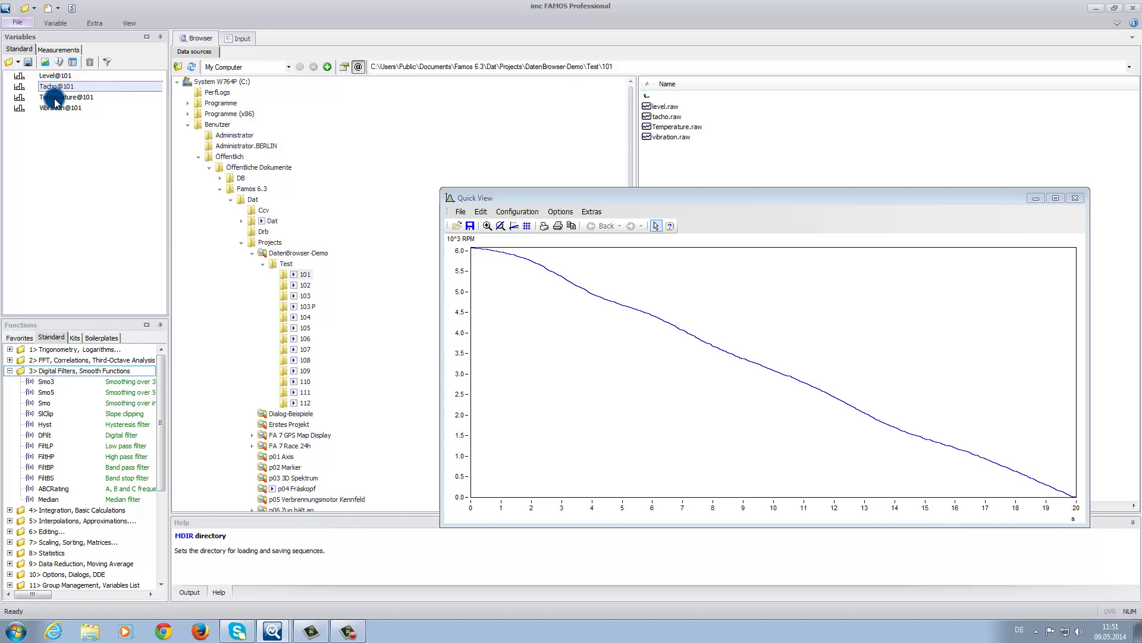
{"action": "left_click", "coordinate": [55, 99]}
{"action": "left_click", "coordinate": [57, 108]}
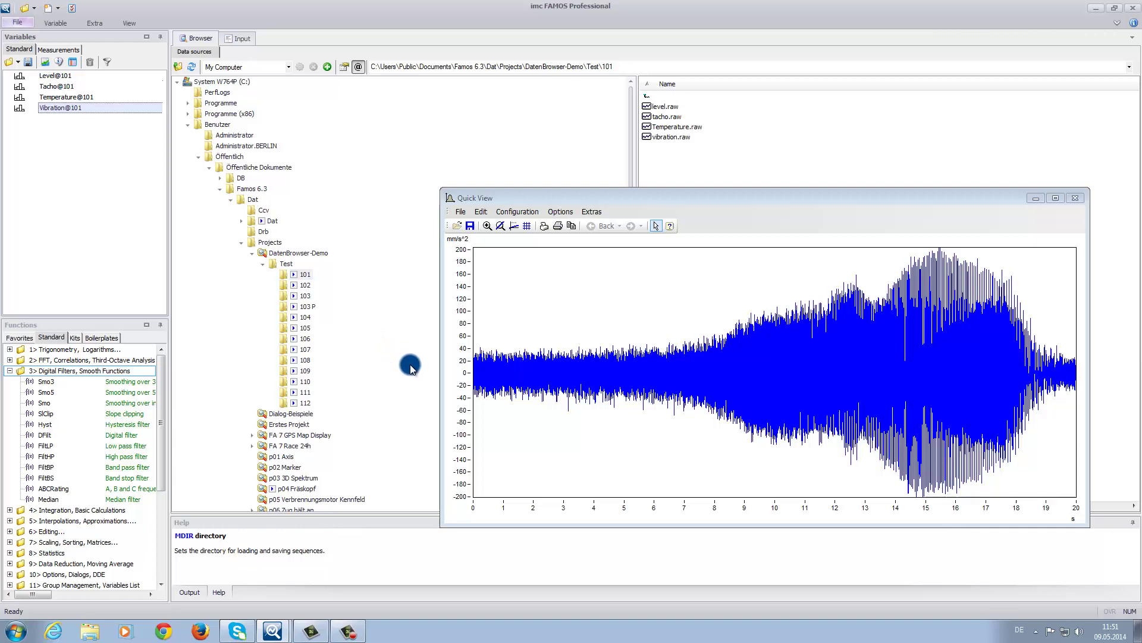
{"action": "left_click", "coordinate": [449, 222]}
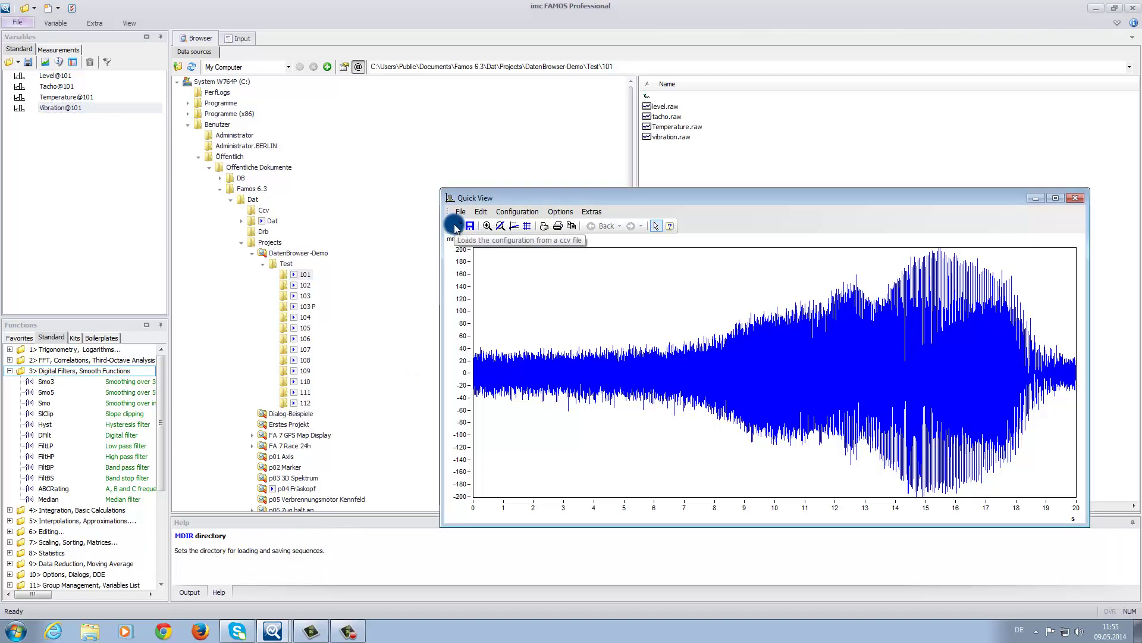
- Close the Vibration@101 quick view and create Panel1 from a layout template via File > New
{"action": "left_click", "coordinate": [1070, 199]}
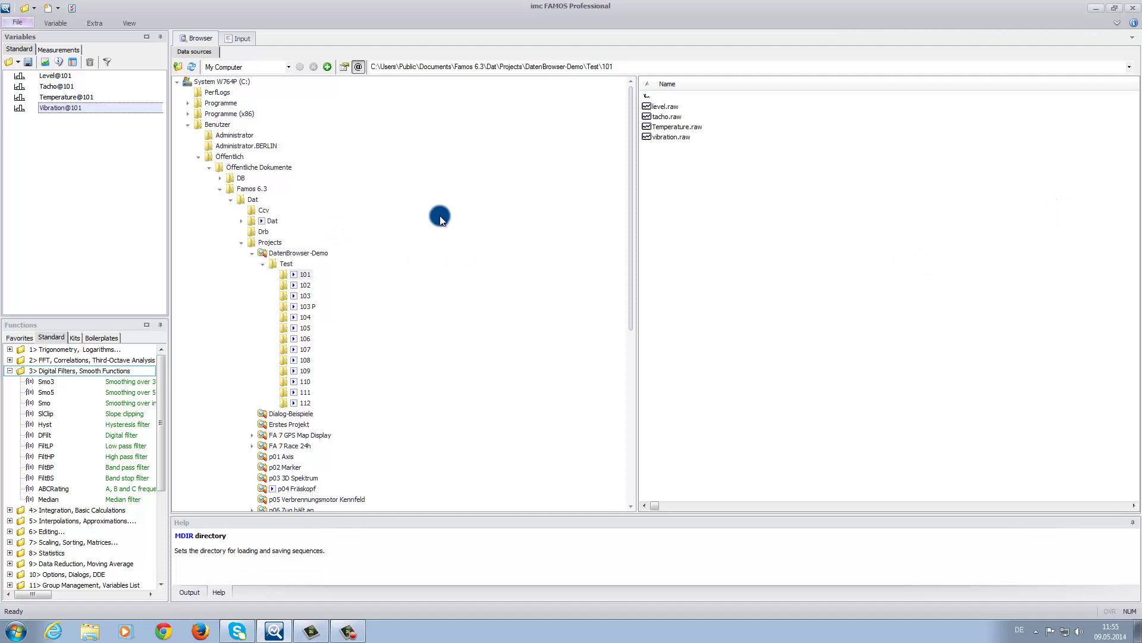
{"action": "left_click", "coordinate": [16, 24]}
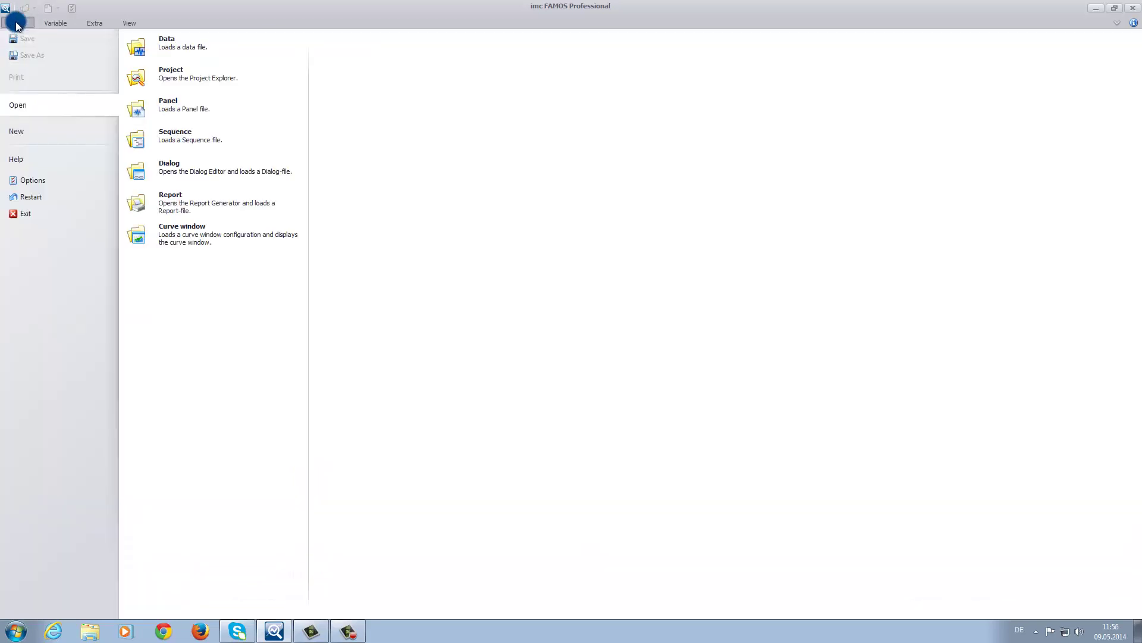
{"action": "left_click", "coordinate": [27, 132]}
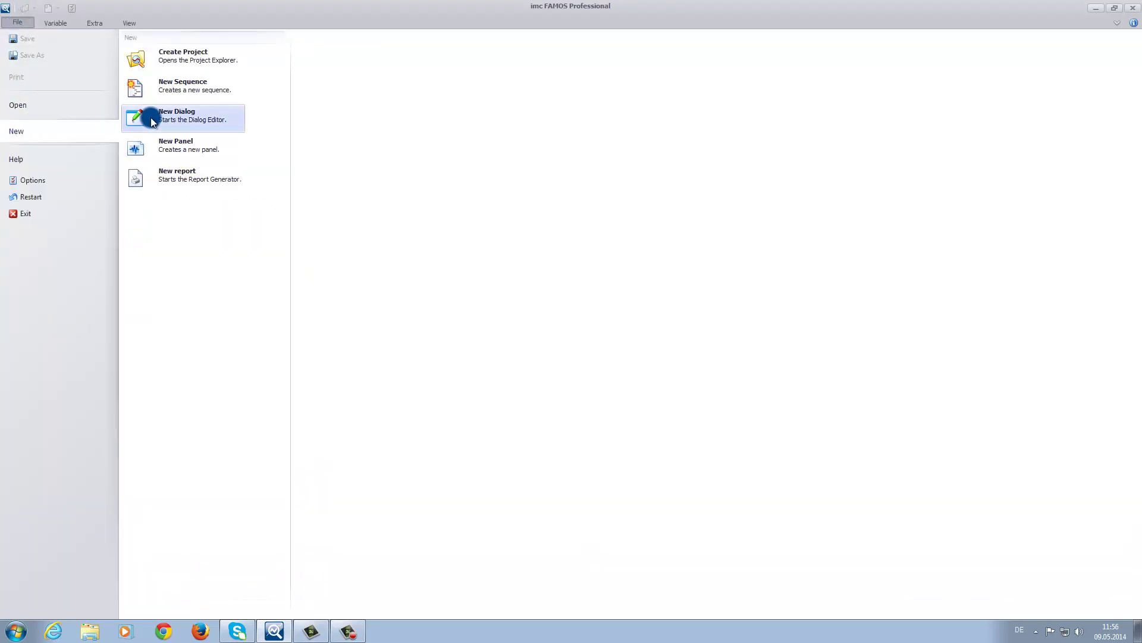
{"action": "left_click", "coordinate": [163, 141]}
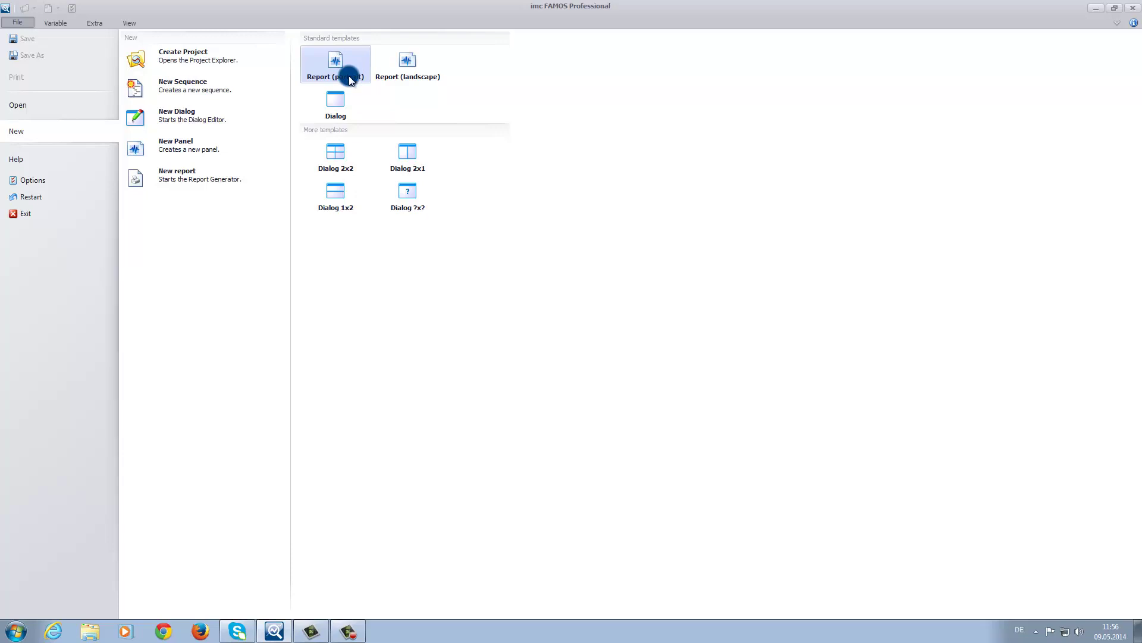
{"action": "left_click", "coordinate": [338, 107]}
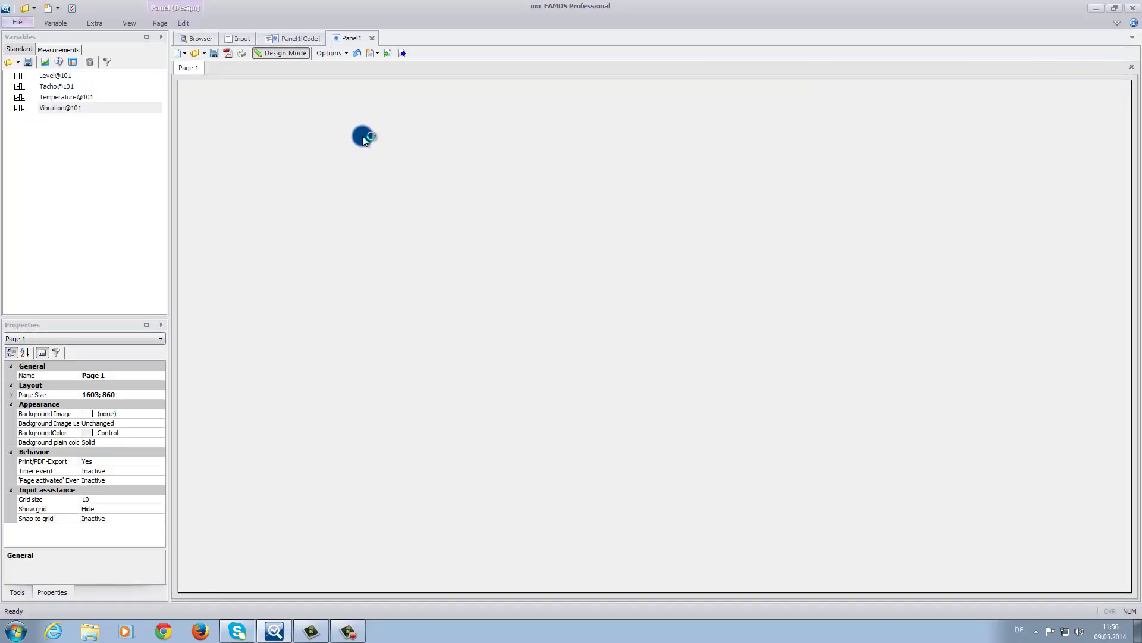
- Place Level@101 and Tacho@101 as standard curve windows side by side on Page 1
{"action": "left_click", "coordinate": [52, 77]}
{"action": "left_click_drag", "start_coordinate": [52, 77], "coordinate": [256, 150]}
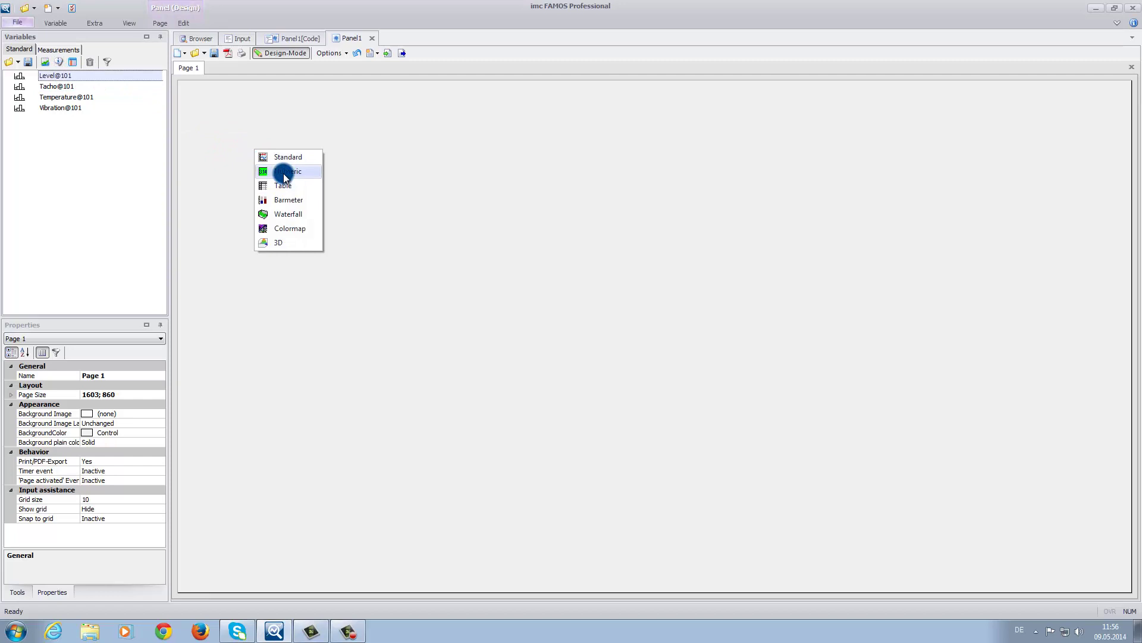
{"action": "left_click", "coordinate": [282, 158]}
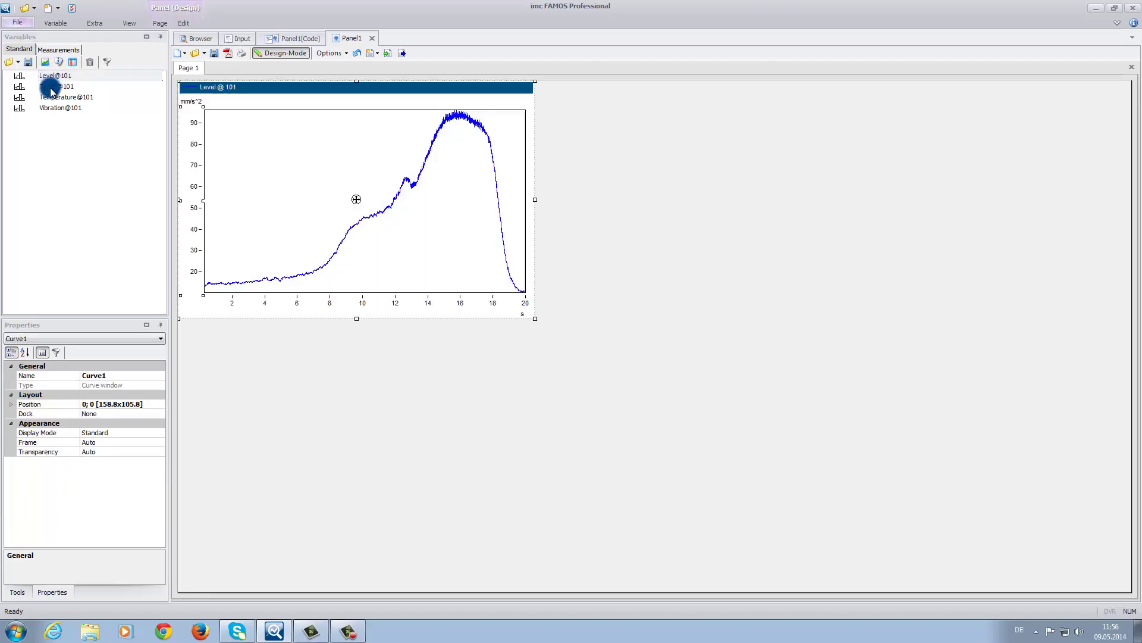
{"action": "left_click_drag", "start_coordinate": [56, 87], "coordinate": [598, 192]}
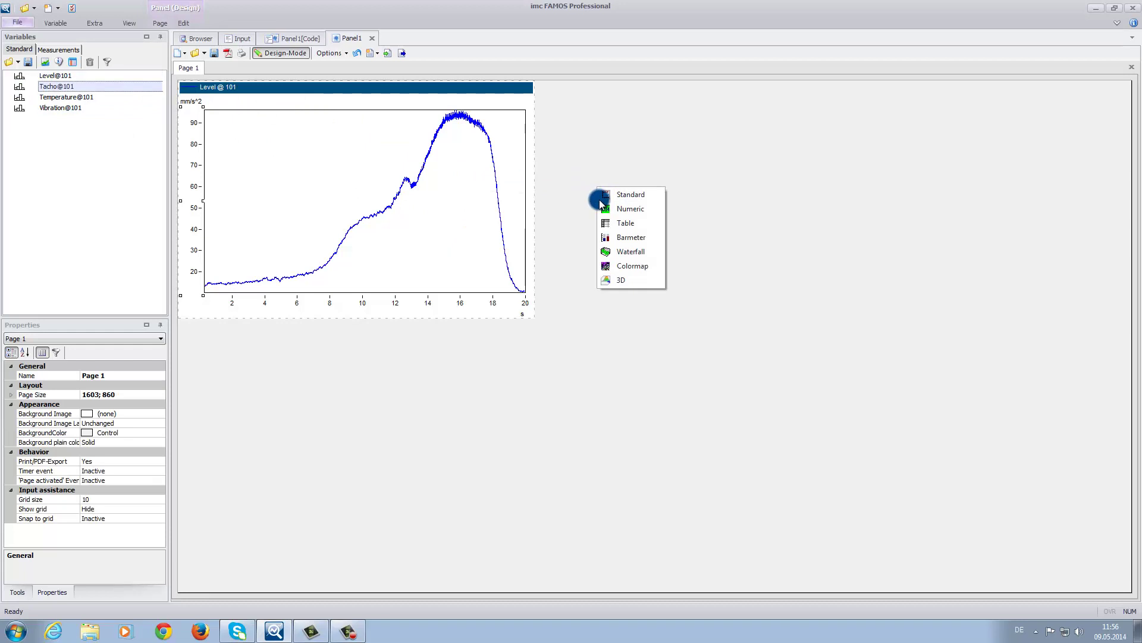
{"action": "left_click", "coordinate": [631, 195]}
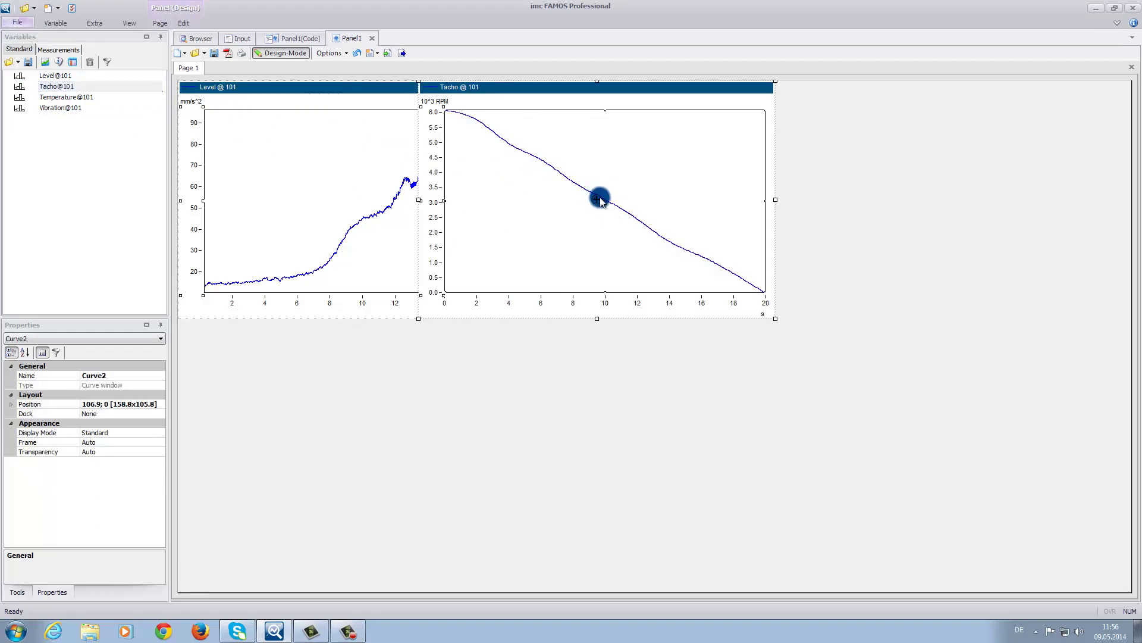
{"action": "left_click_drag", "start_coordinate": [599, 196], "coordinate": [719, 200]}
- Add Temperature@101 and Vibration@101 as one standard curve window below Level
{"action": "left_click", "coordinate": [52, 99]}
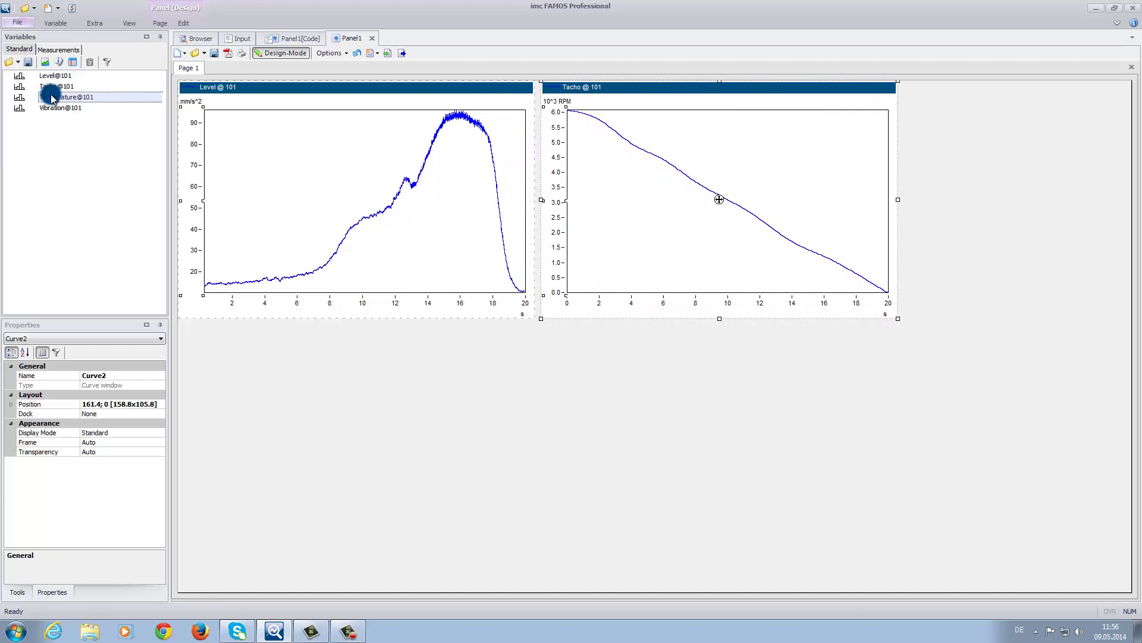
{"action": "left_click", "coordinate": [59, 108], "text": "shift"}
{"action": "left_click_drag", "start_coordinate": [59, 108], "coordinate": [359, 444]}
{"action": "left_click", "coordinate": [335, 410]}
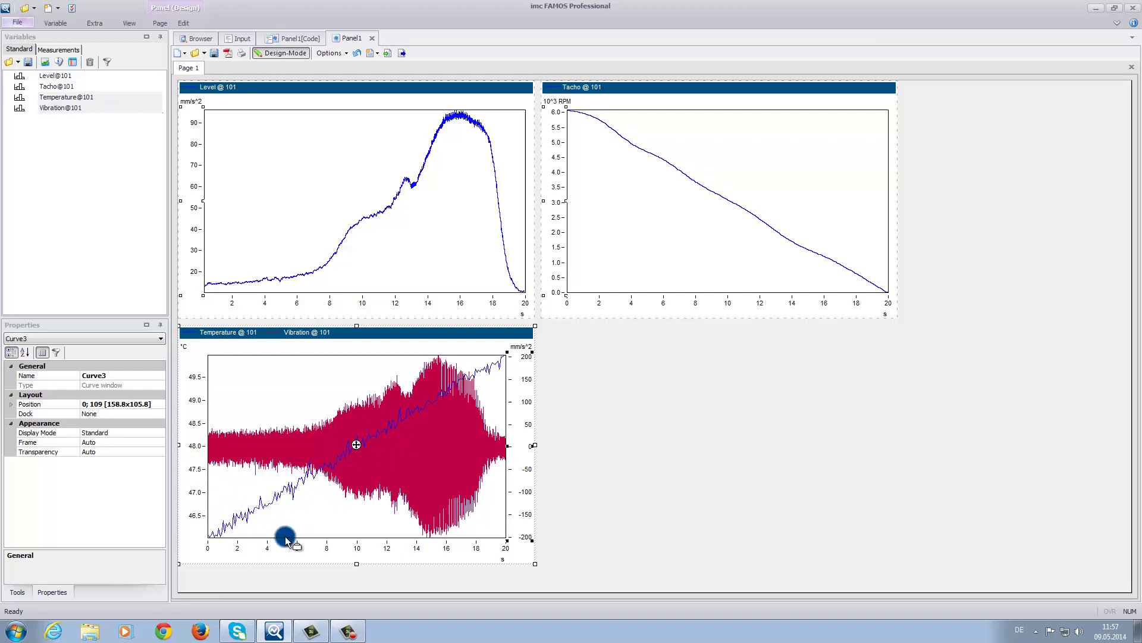
- Toggle split axes so Temperature and Vibration are drawn as stacked plots with separate y-axes
{"action": "left_click", "coordinate": [277, 554]}
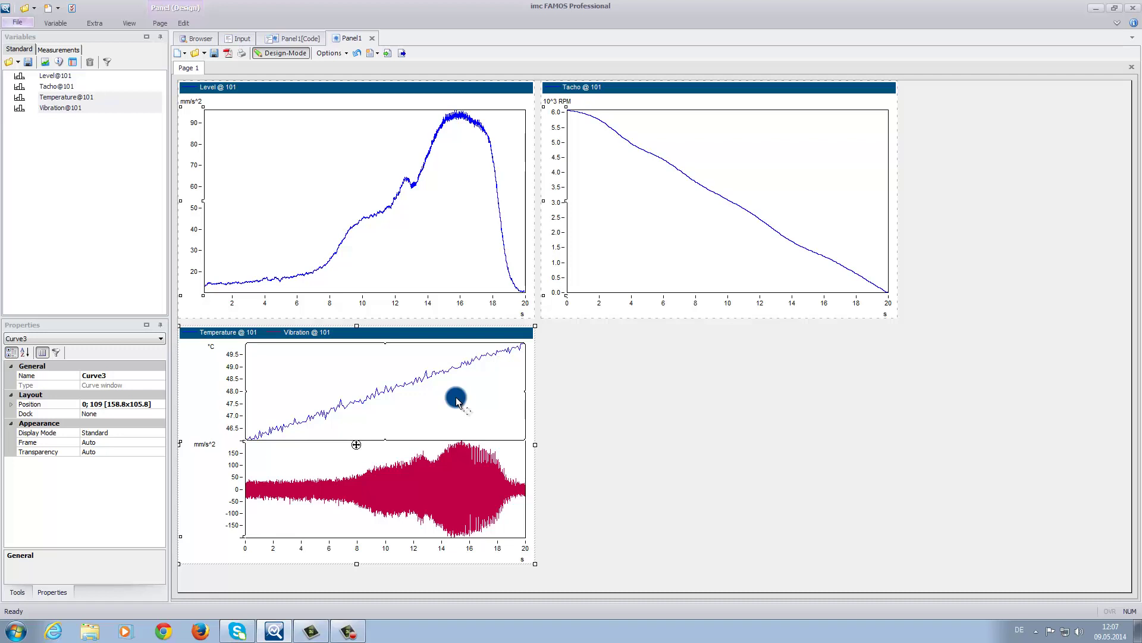
- Open an overview of the Temperature/Vibration curves and zoom in to roughly 7–17 s
{"action": "right_click", "coordinate": [456, 400]}
{"action": "mouse_move", "coordinate": [489, 404]}
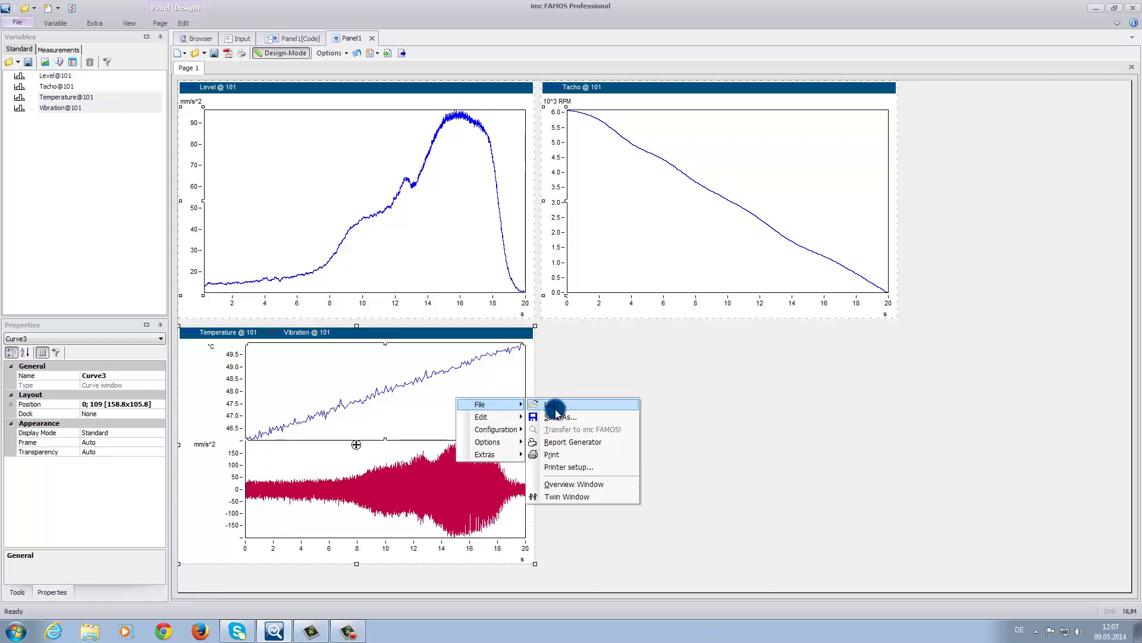
{"action": "left_click", "coordinate": [579, 485]}
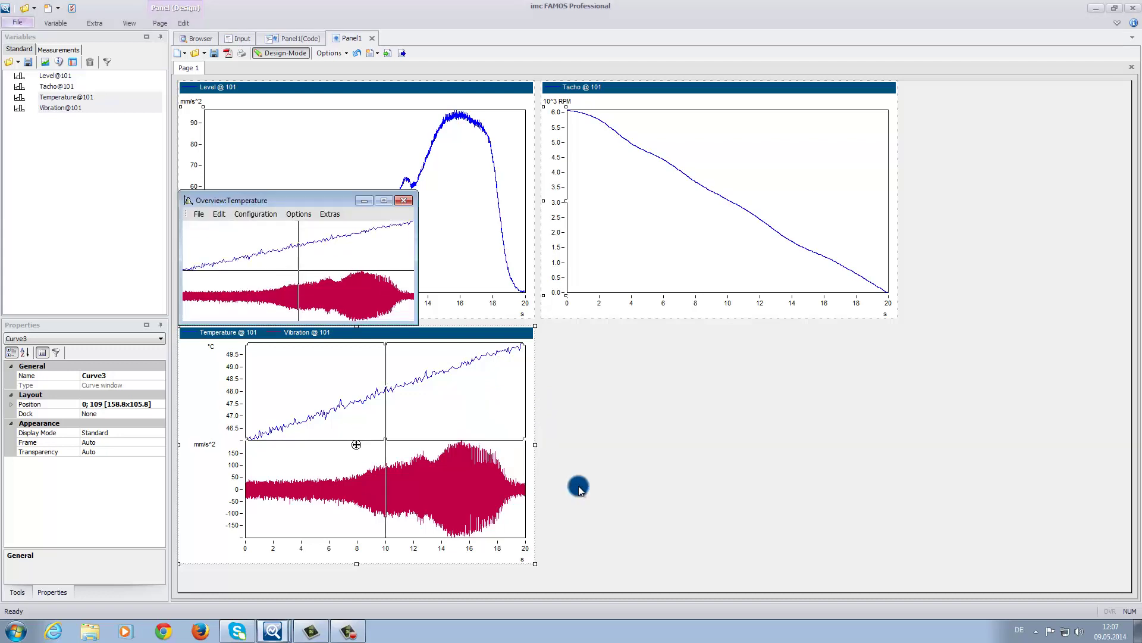
{"action": "left_click", "coordinate": [450, 419]}
{"action": "scroll", "coordinate": [449, 418], "scroll_direction": "up", "scroll_amount": 2}
{"action": "scroll", "coordinate": [449, 418], "scroll_direction": "up", "scroll_amount": 2}
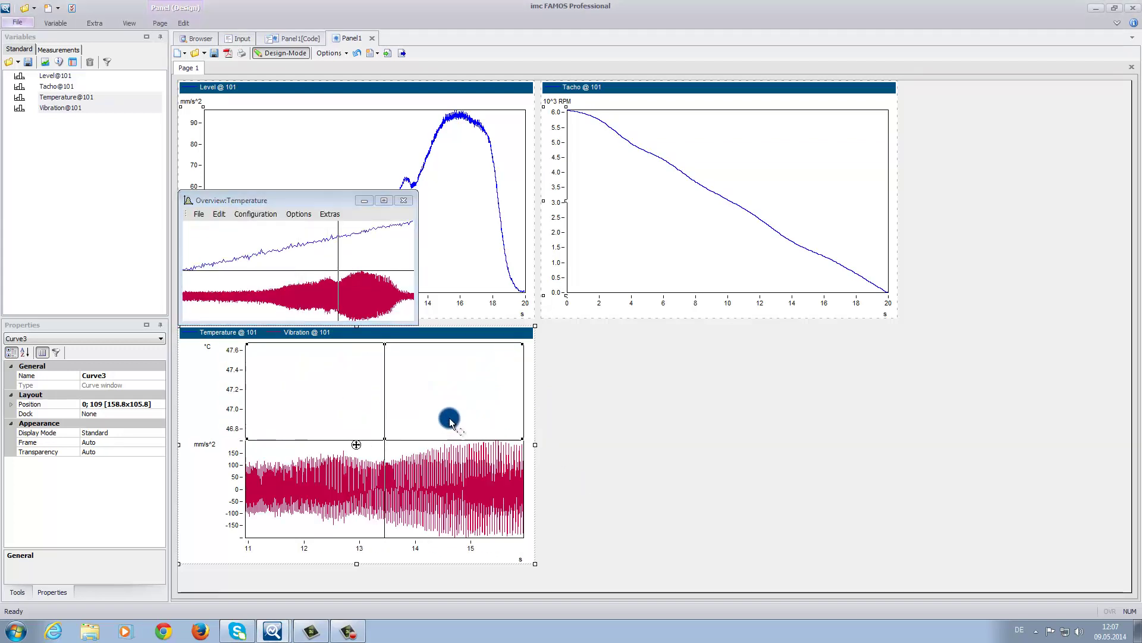
{"action": "scroll", "coordinate": [448, 418], "scroll_direction": "down", "scroll_amount": 4}
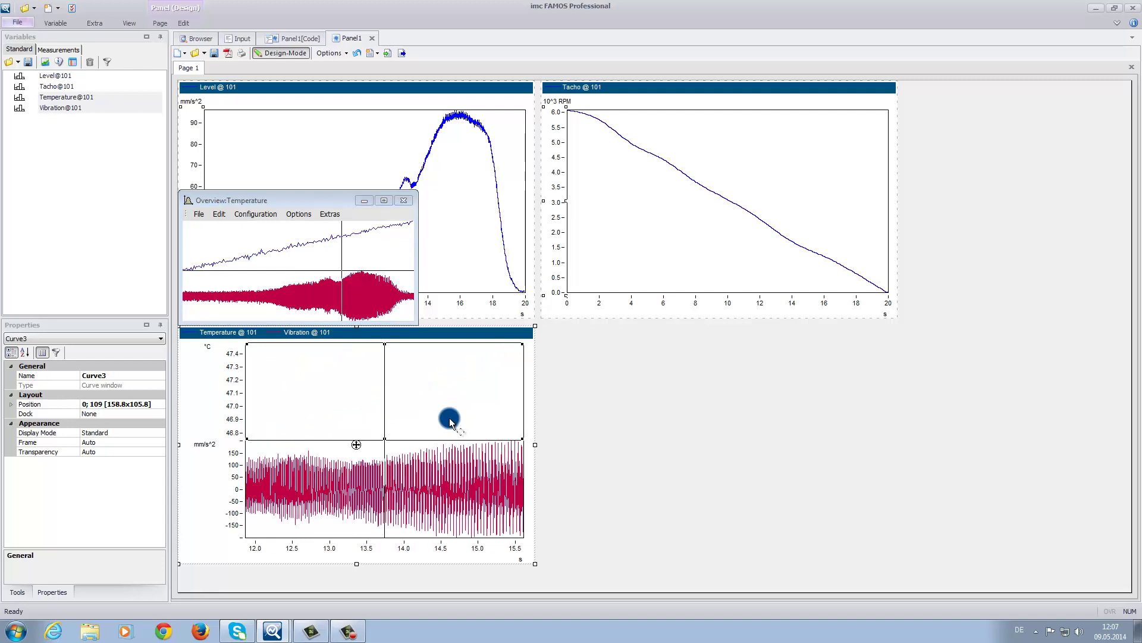
{"action": "scroll", "coordinate": [449, 418], "scroll_direction": "up", "scroll_amount": 1}
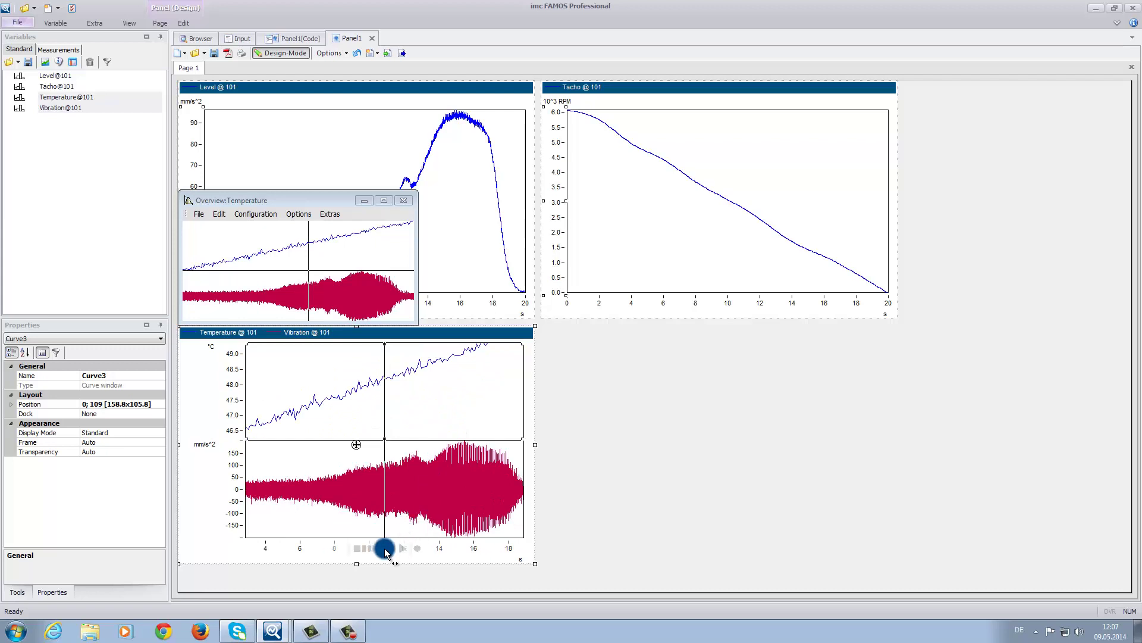
- Zoom to about 10.5–11.2 s, stretch vibration to ±100, fit temperature, and move the cursor
{"action": "mouse_move", "coordinate": [366, 553]}
{"action": "mouse_move", "coordinate": [365, 553]}
{"action": "left_mouse_down"}
{"action": "mouse_move", "coordinate": [411, 553]}
{"action": "mouse_move", "coordinate": [366, 554]}
{"action": "left_mouse_up"}
{"action": "mouse_move", "coordinate": [234, 465]}
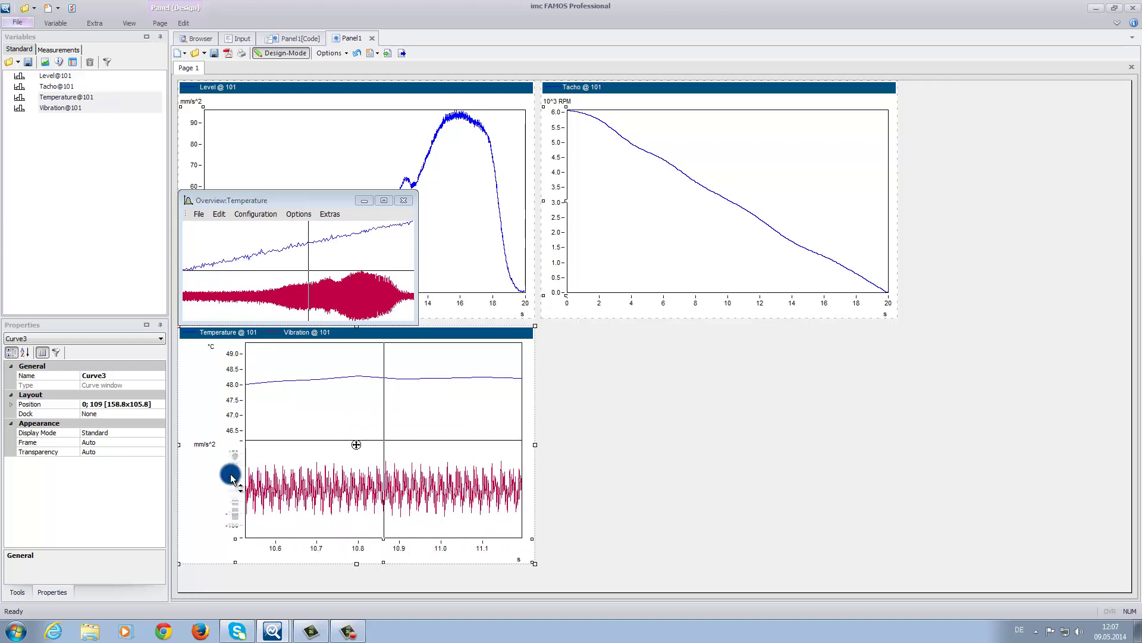
{"action": "left_click_drag", "start_coordinate": [239, 508], "coordinate": [237, 509]}
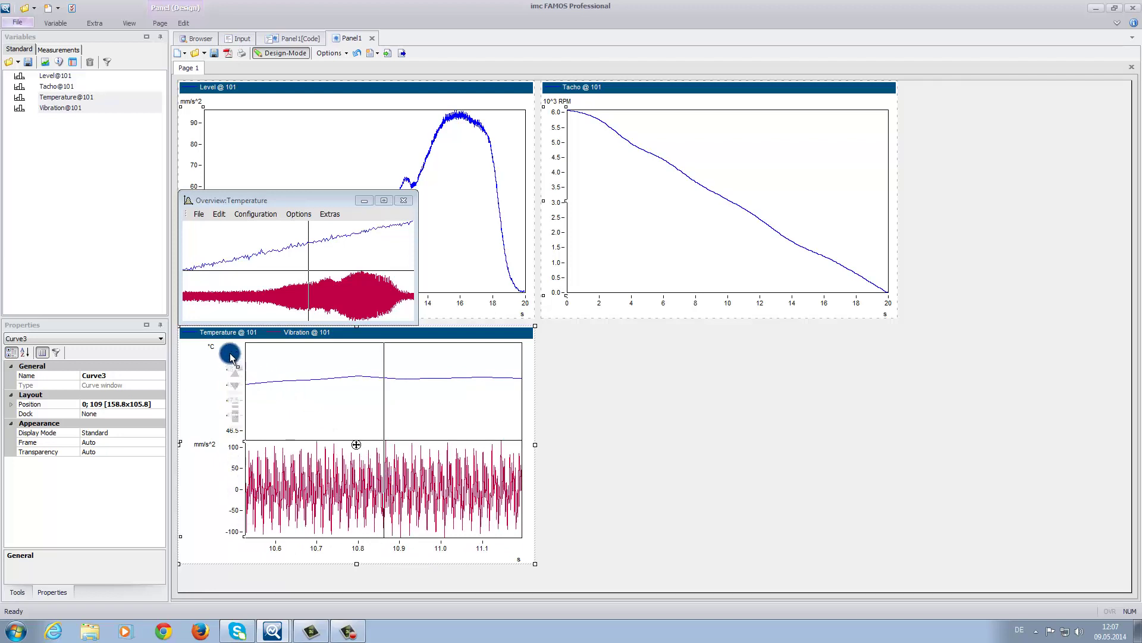
{"action": "left_click", "coordinate": [231, 351]}
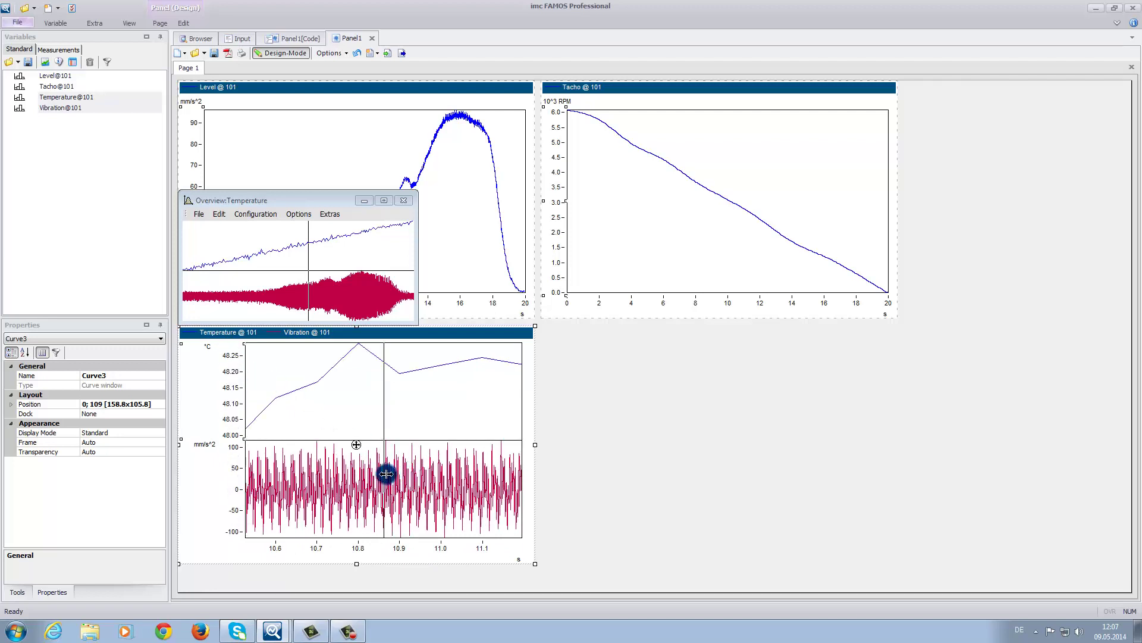
{"action": "left_click_drag", "start_coordinate": [387, 474], "coordinate": [340, 492]}
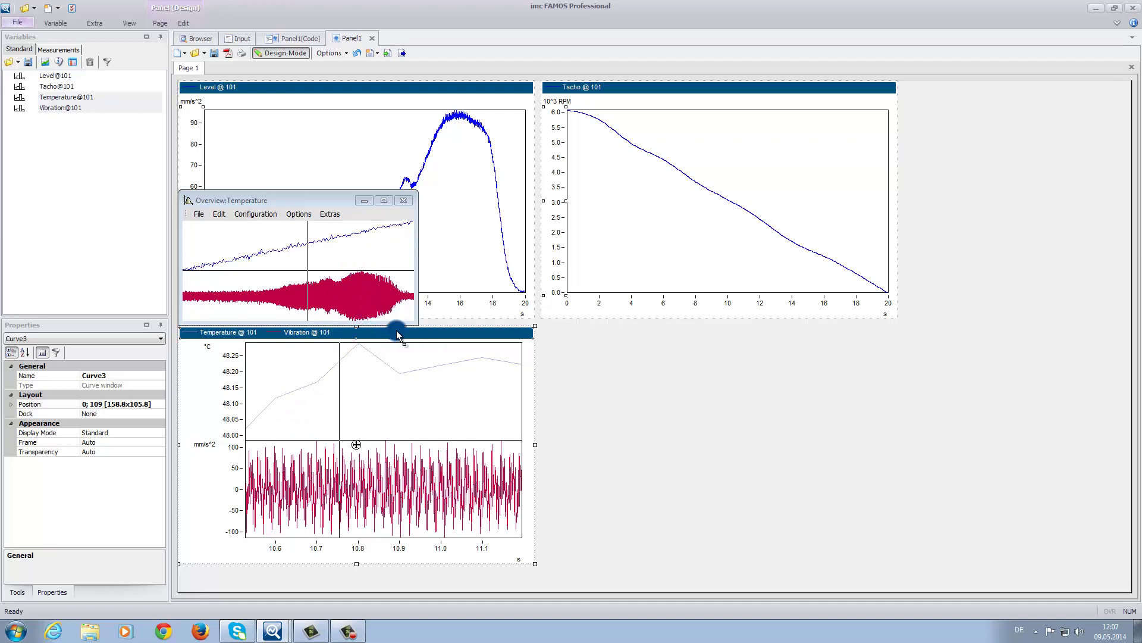
- Close the temperature overview and browse the Test measurement folders 103 through 108
{"action": "left_click", "coordinate": [205, 39]}
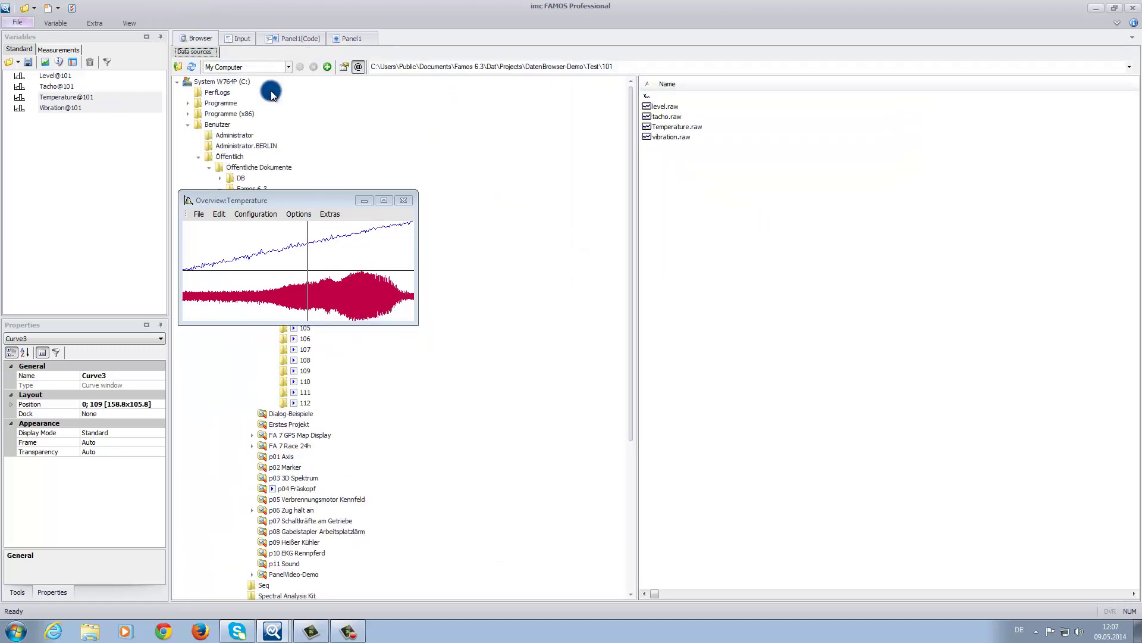
{"action": "left_click", "coordinate": [403, 203]}
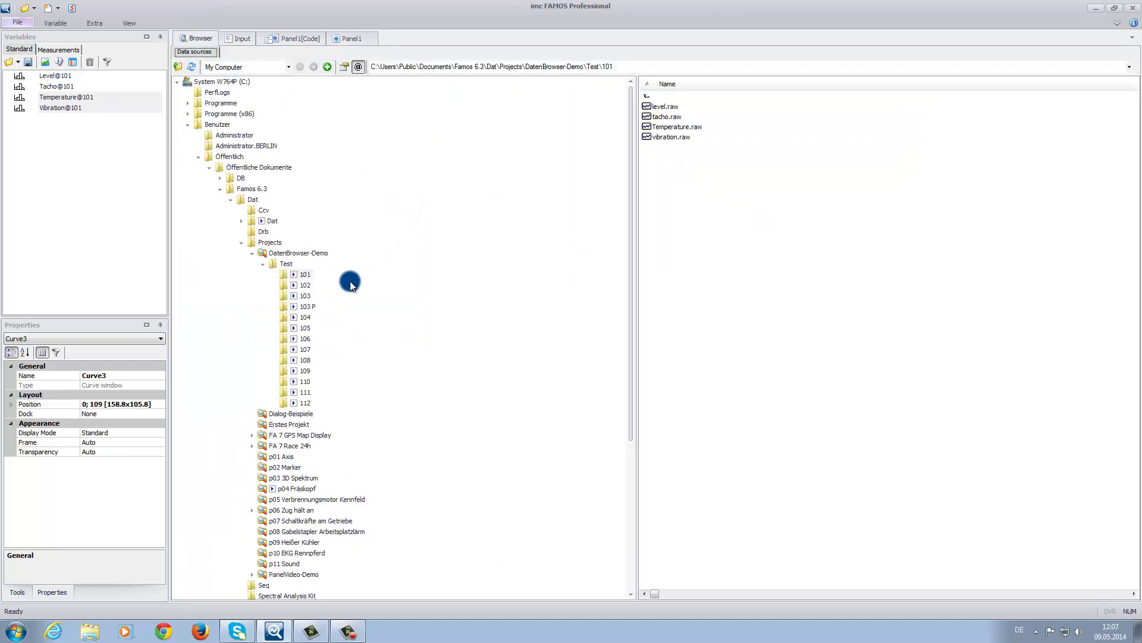
{"action": "left_click", "coordinate": [304, 296]}
{"action": "left_click", "coordinate": [305, 307]}
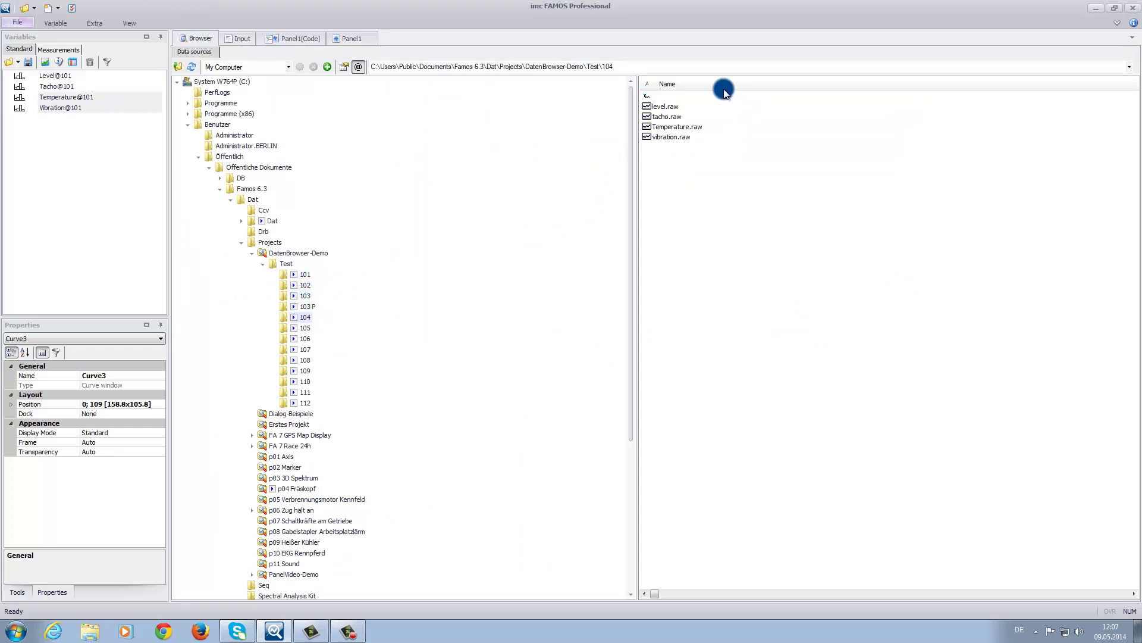
{"action": "left_click", "coordinate": [304, 328]}
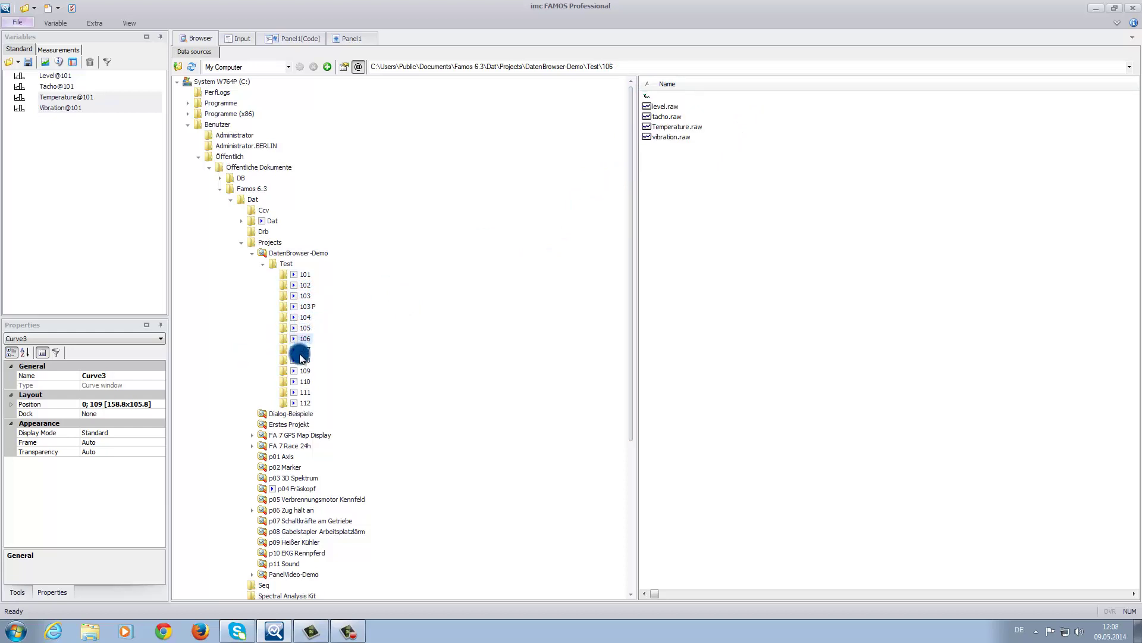
{"action": "left_click", "coordinate": [303, 349]}
{"action": "left_click", "coordinate": [304, 360]}
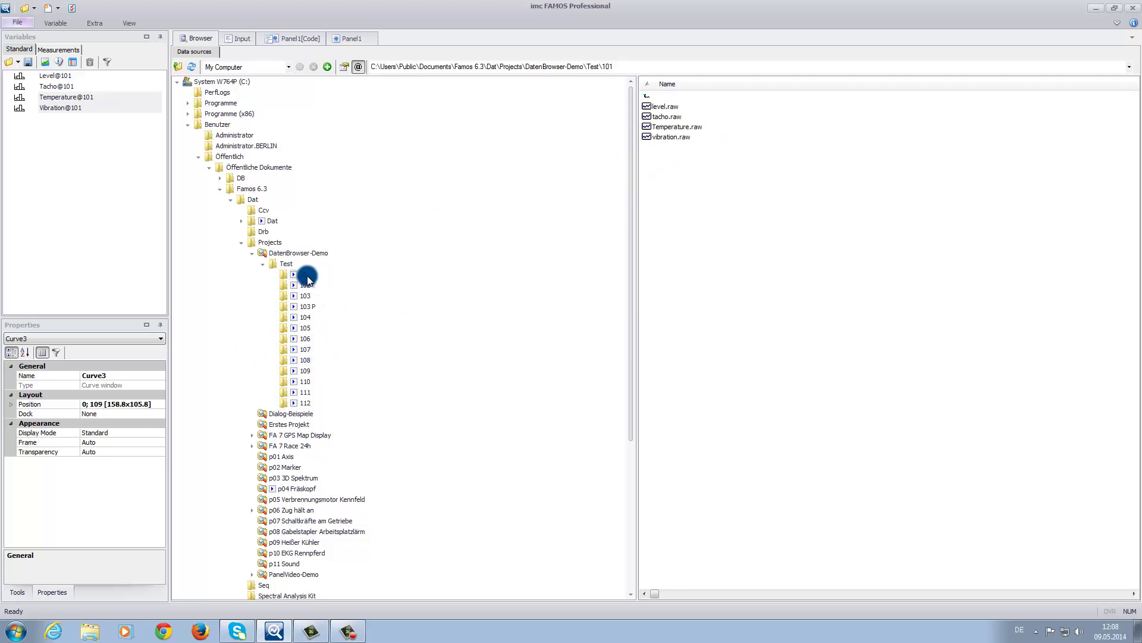
- Select folders 101 through 112 to load them, listed grouped by measurement
{"action": "left_click", "coordinate": [309, 340]}
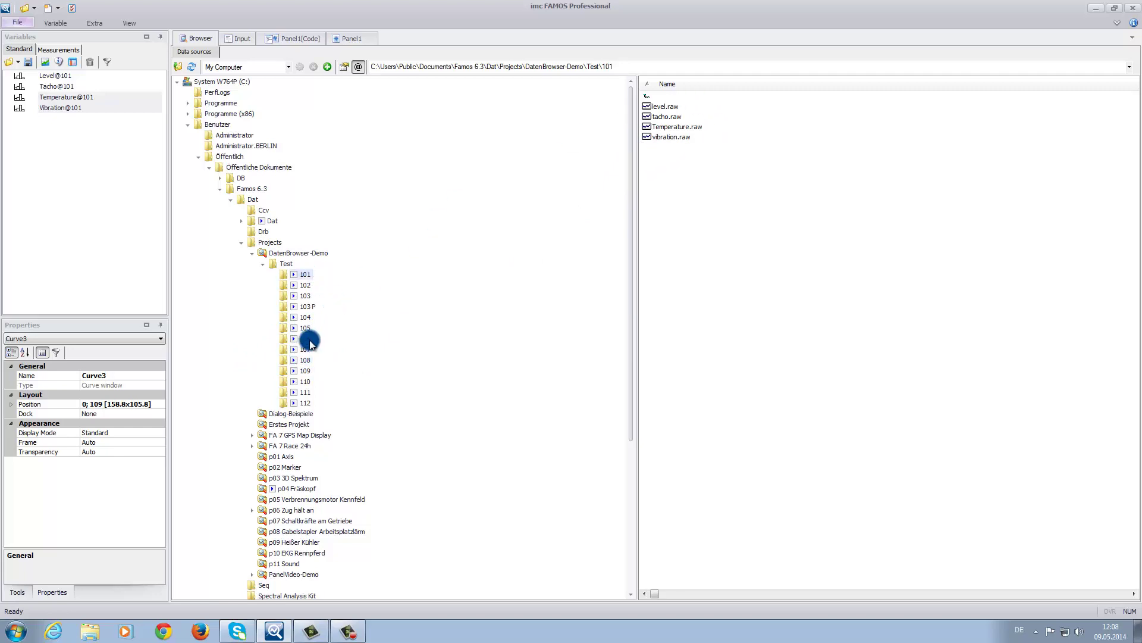
{"action": "left_click", "coordinate": [303, 403], "text": "shift"}
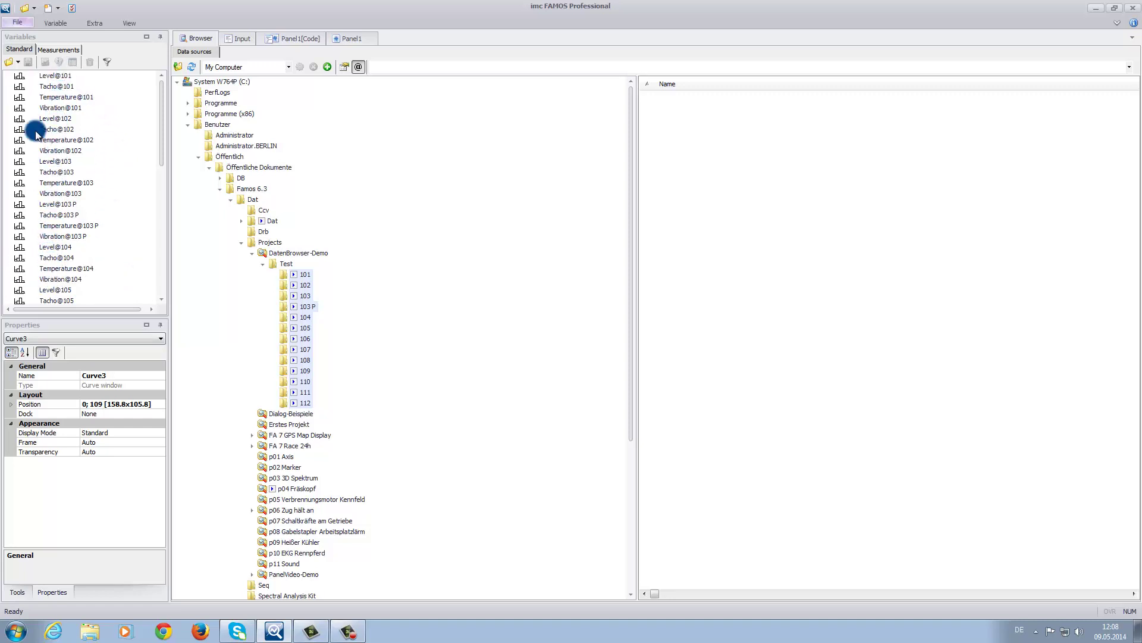
{"action": "left_click", "coordinate": [50, 52]}
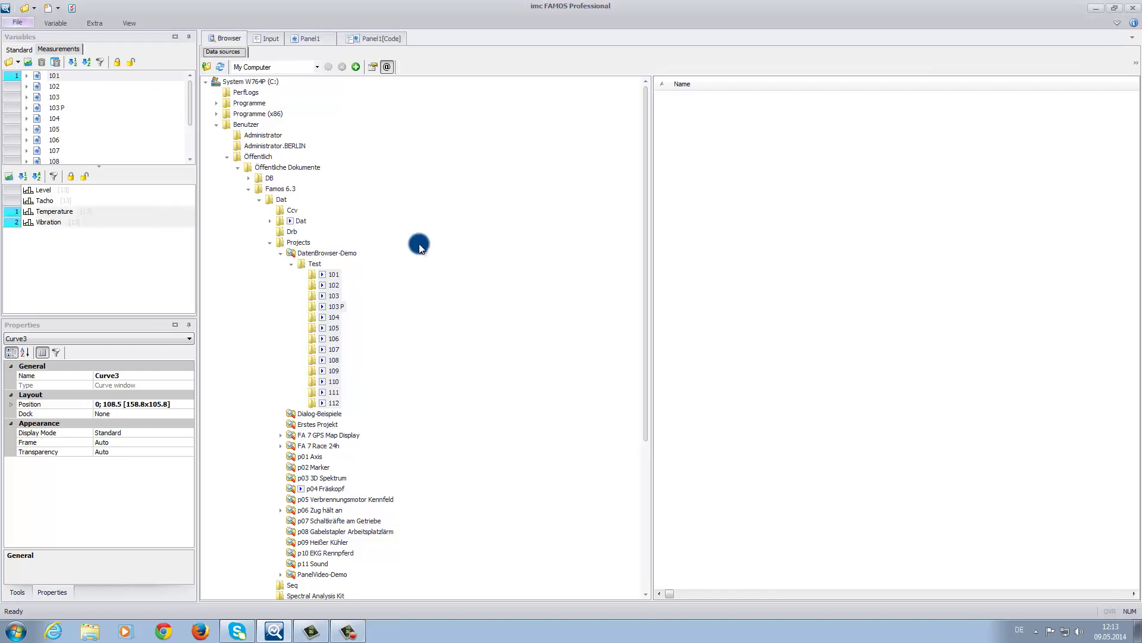
- On Panel1, step all curve windows through measurements 102, 103, 103 P and 104–112
{"action": "left_click", "coordinate": [302, 37]}
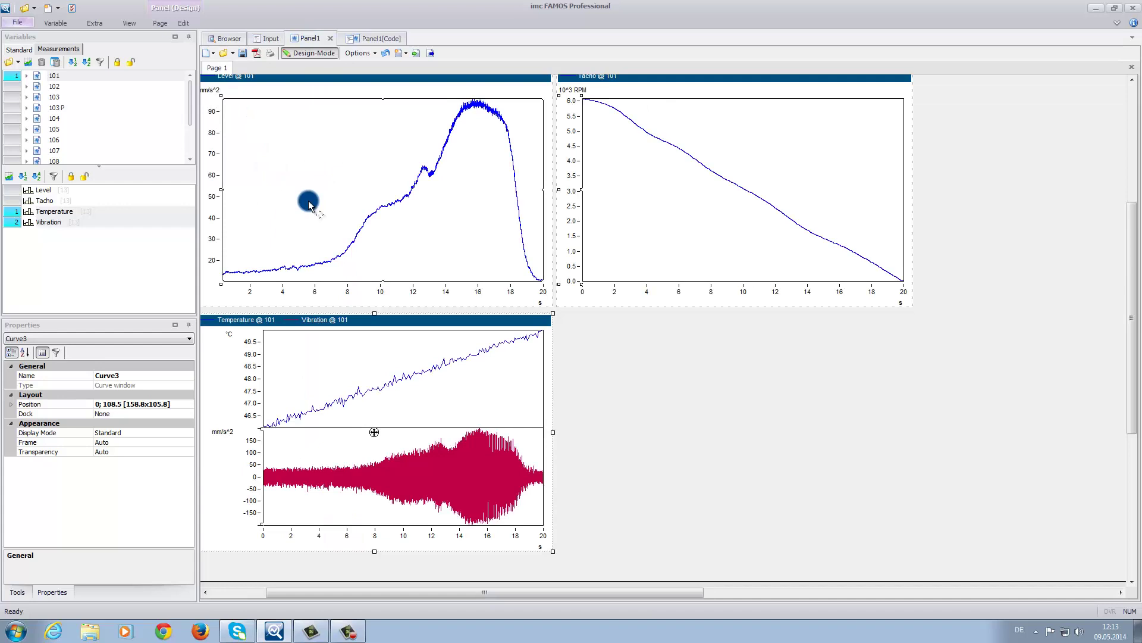
{"action": "left_click", "coordinate": [54, 87]}
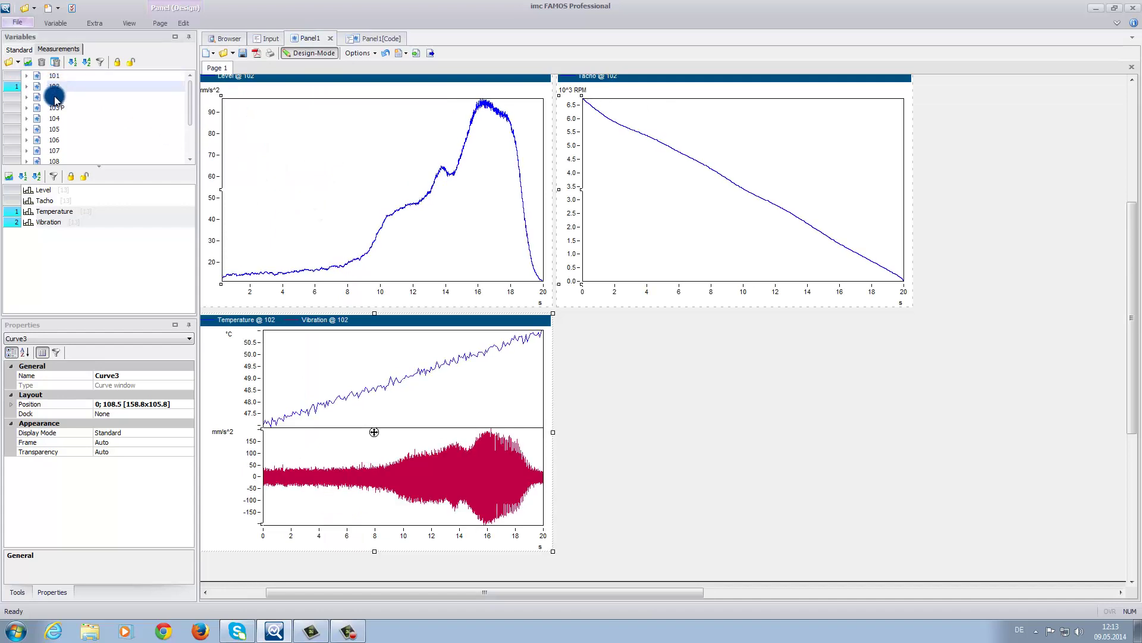
{"action": "left_click", "coordinate": [55, 97]}
{"action": "left_click", "coordinate": [55, 108]}
{"action": "left_click", "coordinate": [55, 118]}
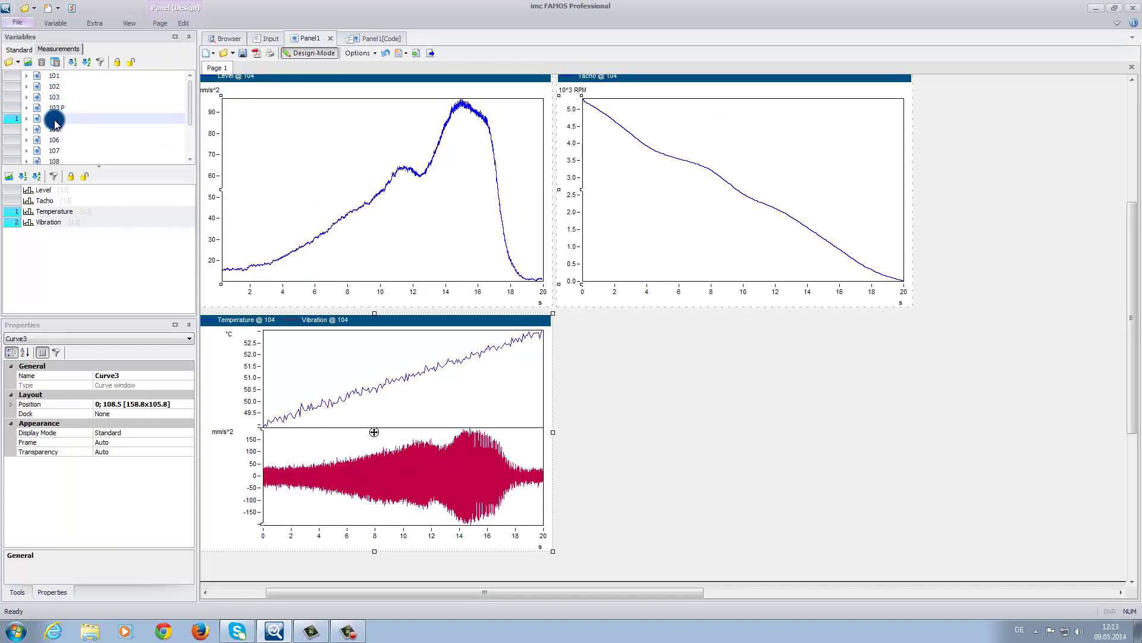
{"action": "left_click", "coordinate": [55, 129]}
{"action": "left_click", "coordinate": [55, 140]}
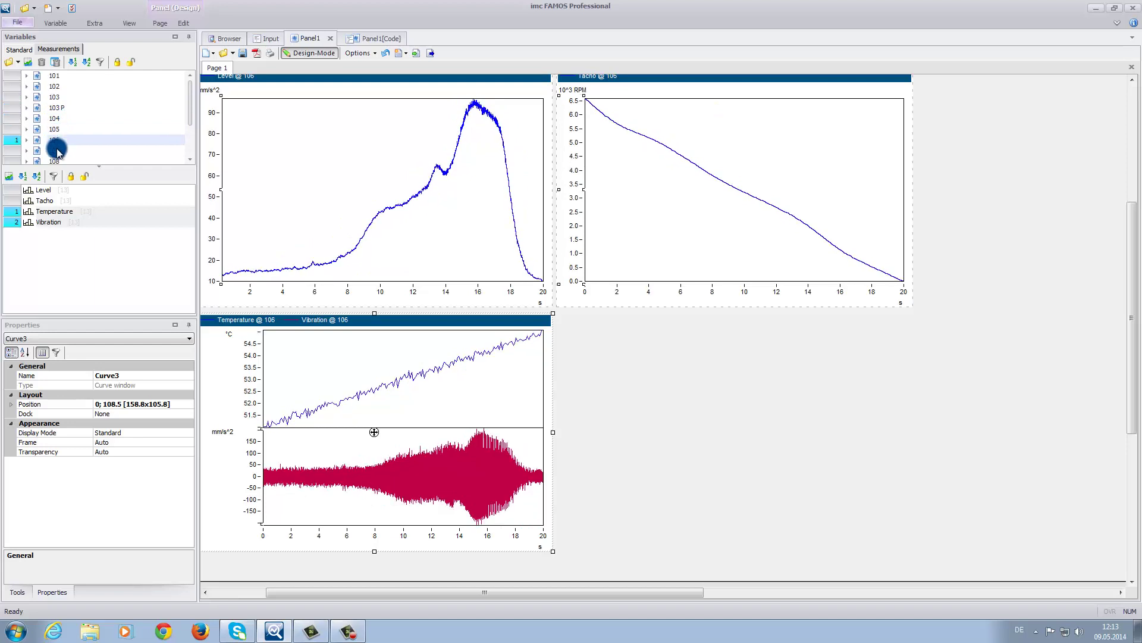
{"action": "left_click", "coordinate": [56, 150]}
{"action": "left_click", "coordinate": [56, 161]}
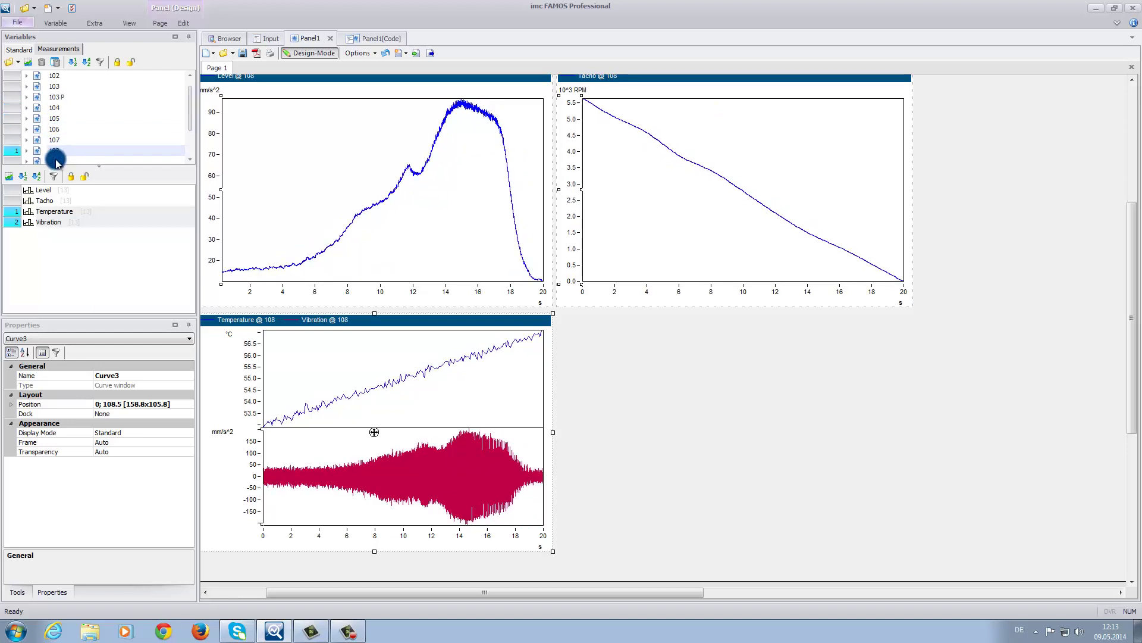
{"action": "left_click", "coordinate": [56, 161]}
{"action": "left_click", "coordinate": [56, 160]}
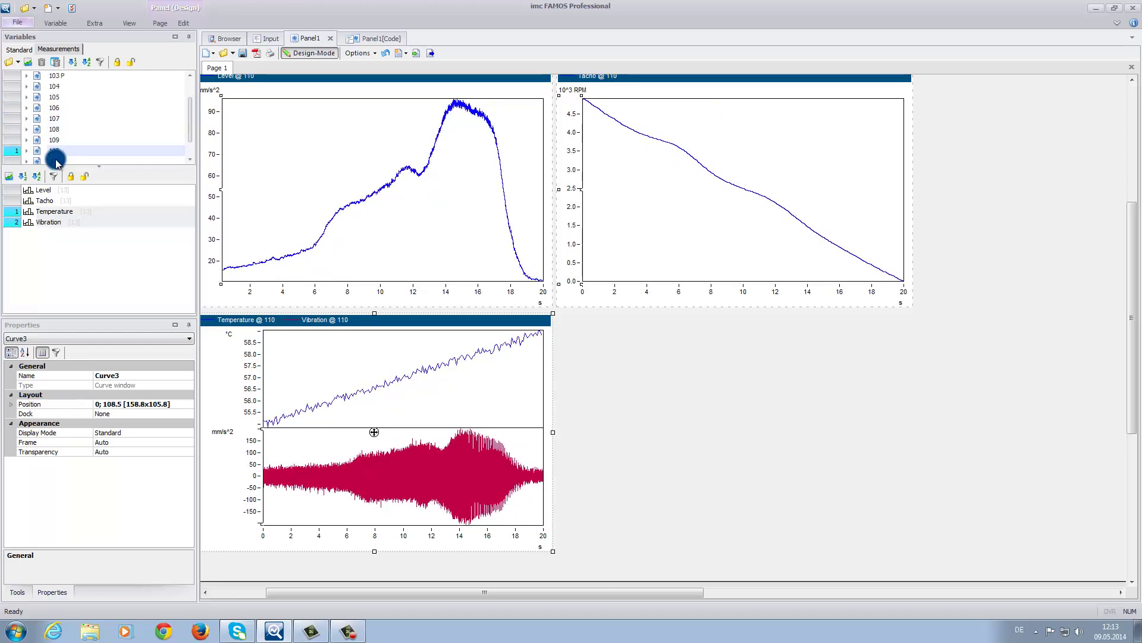
{"action": "left_click", "coordinate": [56, 161]}
{"action": "left_click", "coordinate": [56, 160]}
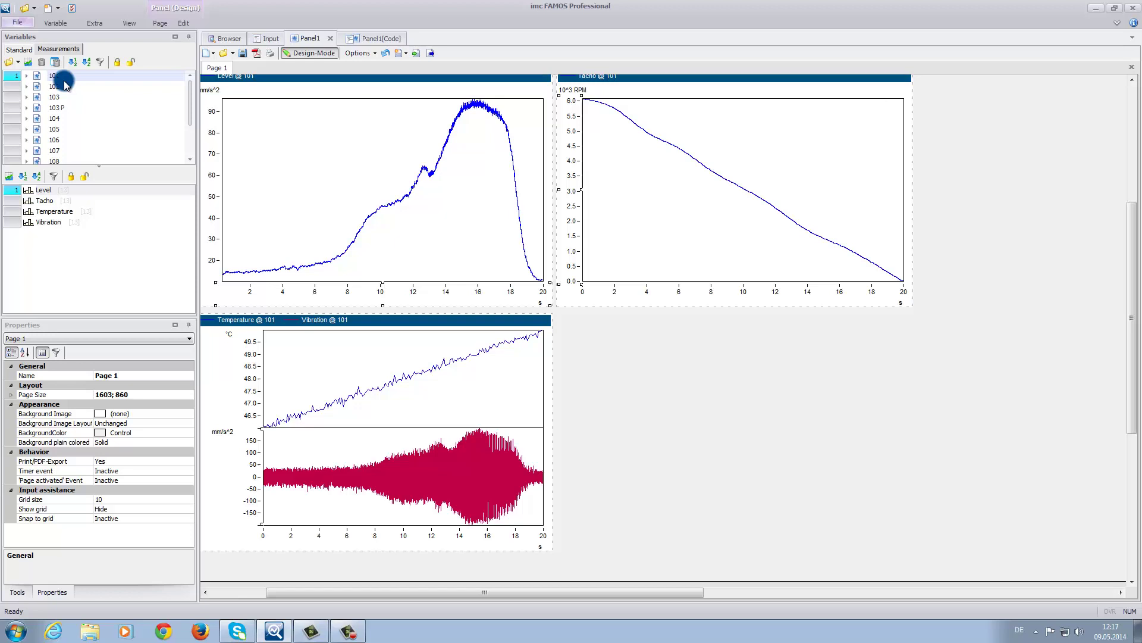
- Mark 101 as reference and 102 as second measurement, overlaying Level@102 in the Level window
{"action": "left_click", "coordinate": [9, 78]}
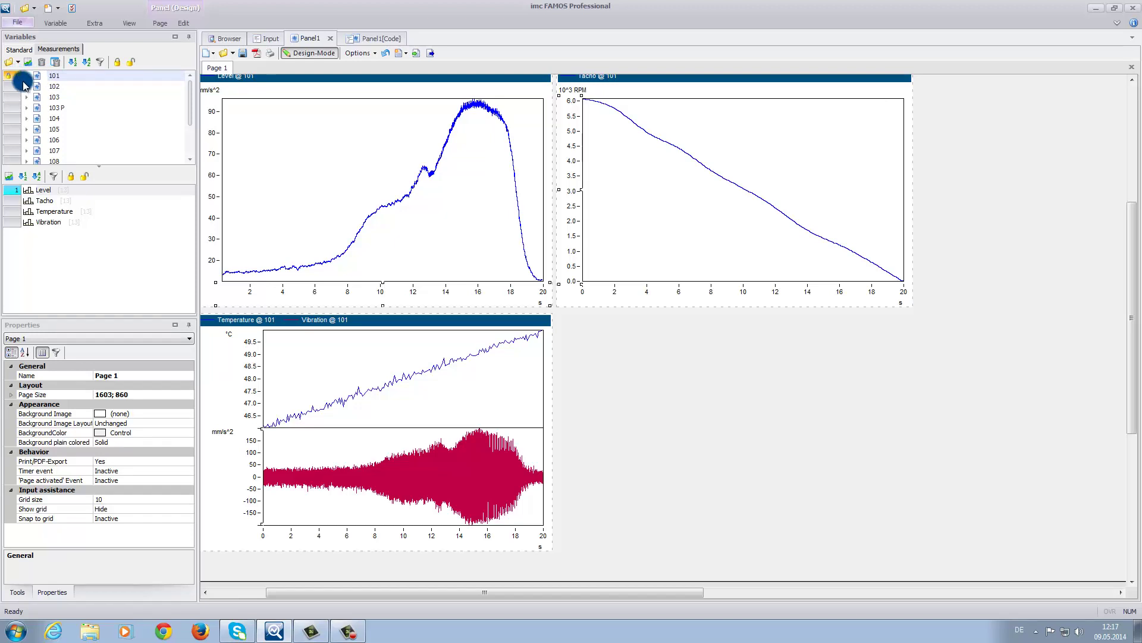
{"action": "left_click", "coordinate": [57, 88], "text": "ctrl"}
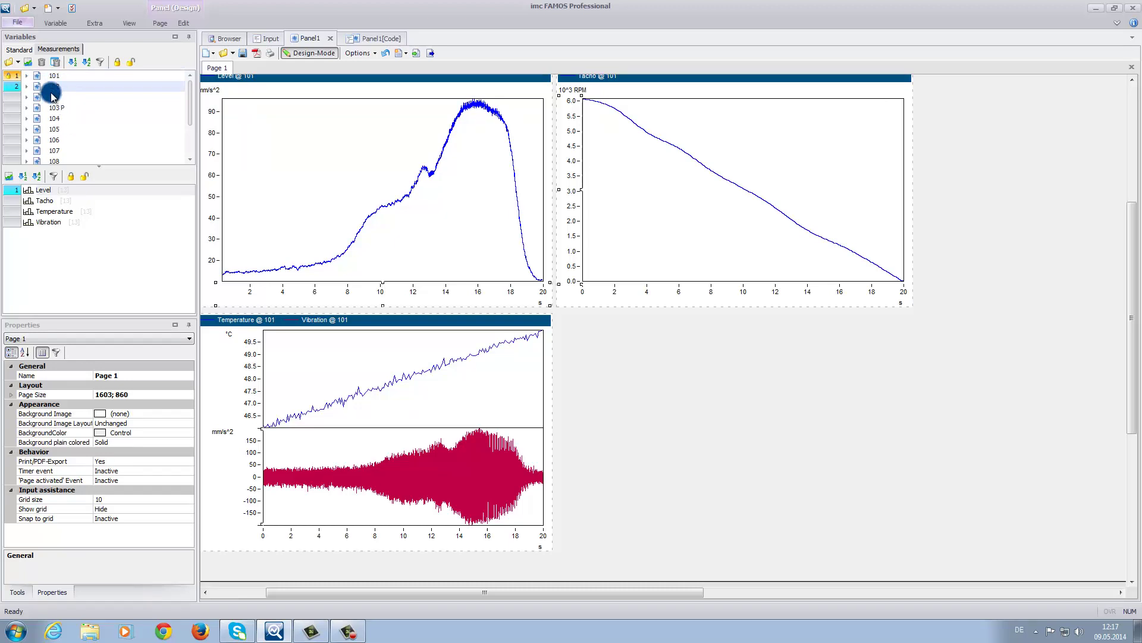
{"action": "left_click_drag", "start_coordinate": [56, 87], "coordinate": [318, 185]}
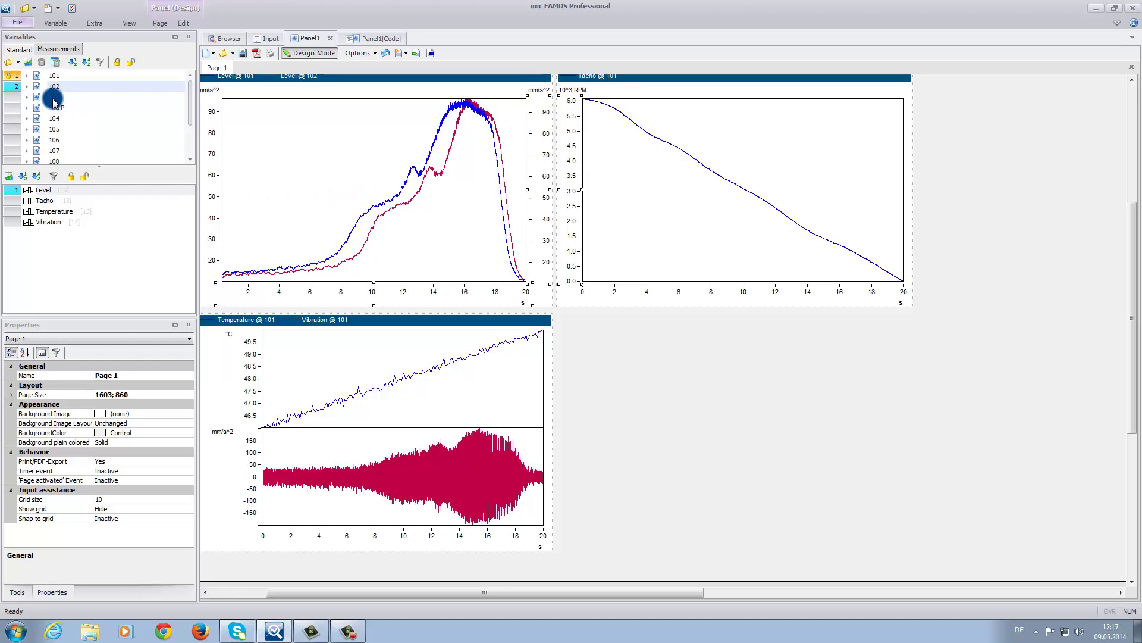
- Step the comparison Level curve through measurements 103, 103 P, 104, 105 and on to 112
{"action": "left_click", "coordinate": [53, 98]}
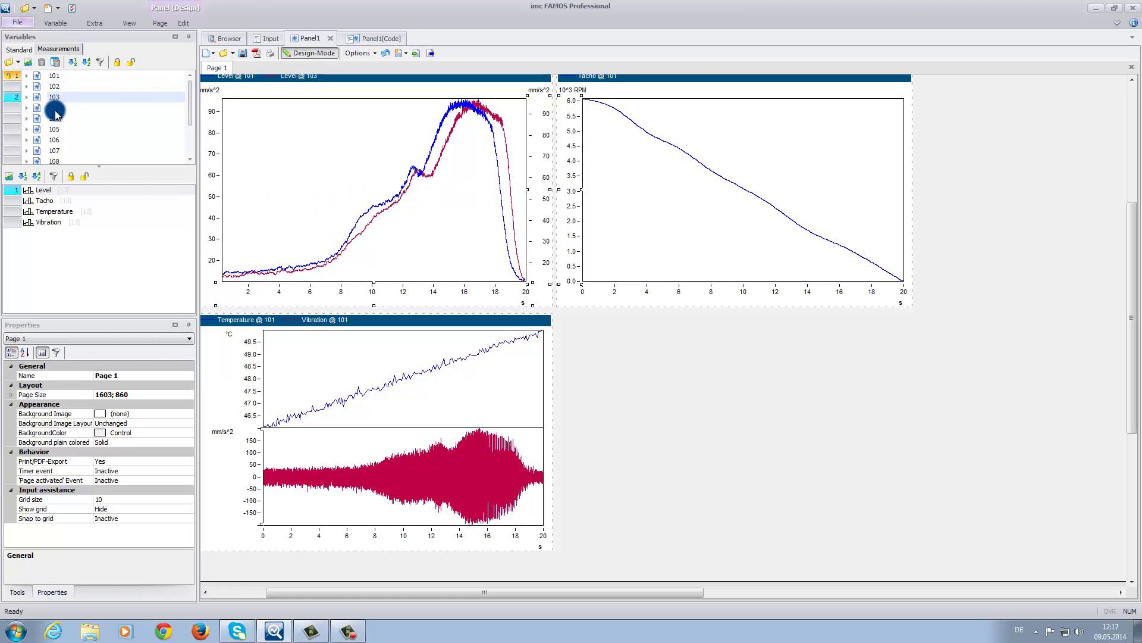
{"action": "left_click", "coordinate": [55, 110]}
{"action": "left_click", "coordinate": [52, 120]}
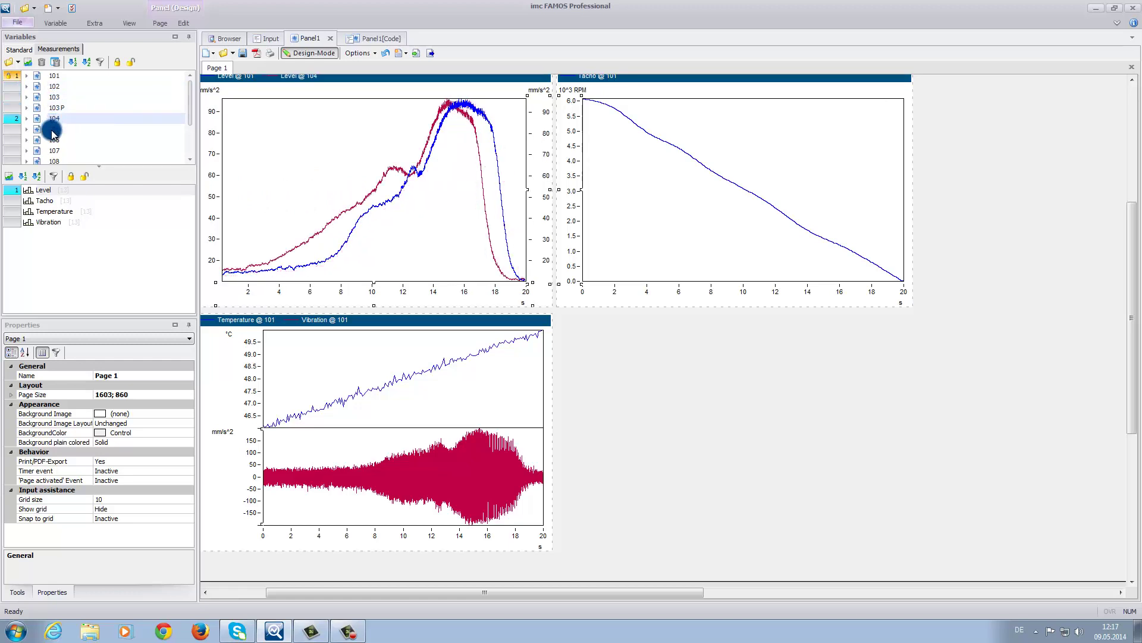
{"action": "left_click", "coordinate": [51, 129]}
{"action": "left_click_drag", "start_coordinate": [52, 143], "coordinate": [52, 162]}
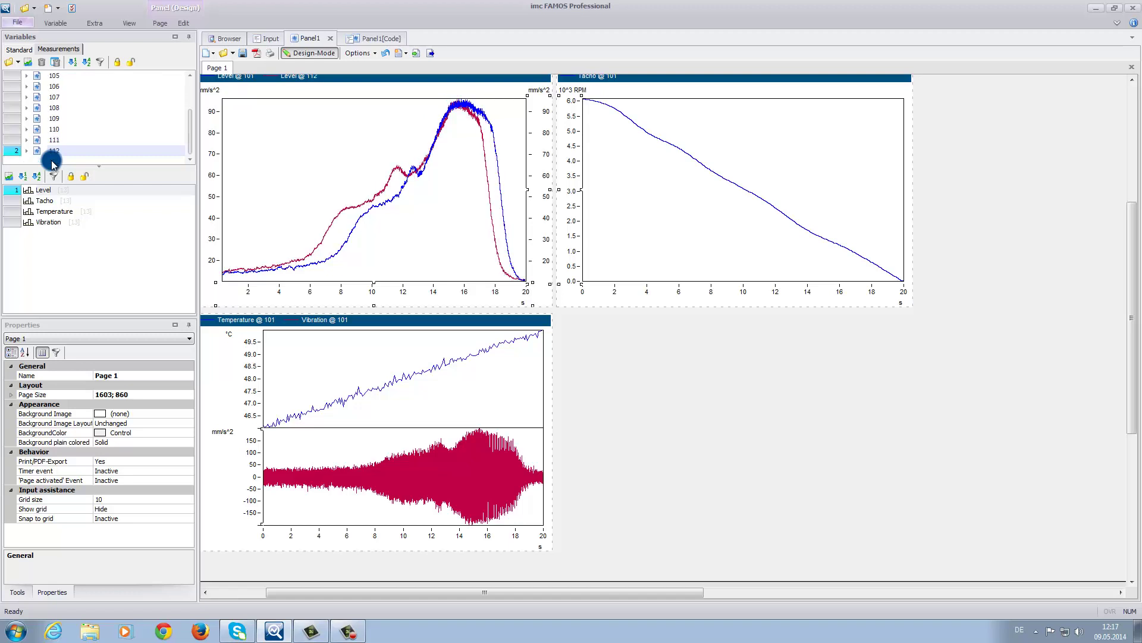